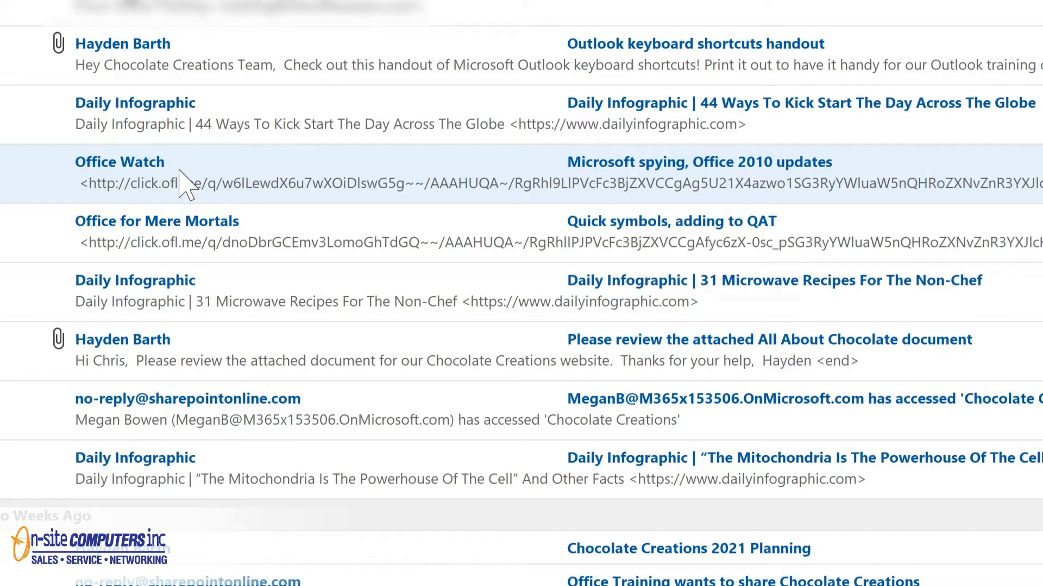
Step: Start a new rule from the Office Watch message, using the sender Office Watch as its condition
{"action": "right_click", "coordinate": [190, 183]}
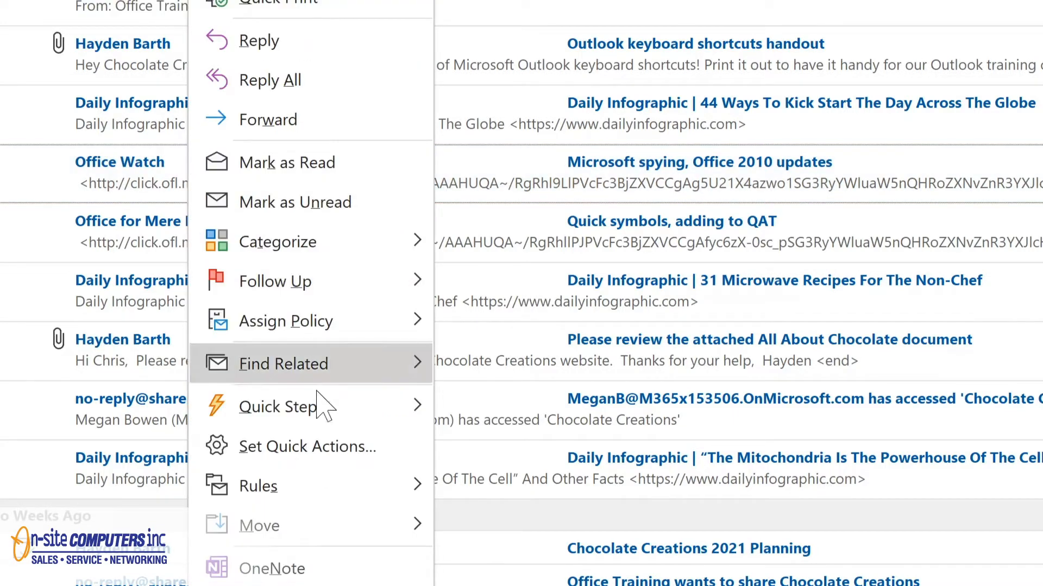
{"action": "mouse_move", "coordinate": [326, 492]}
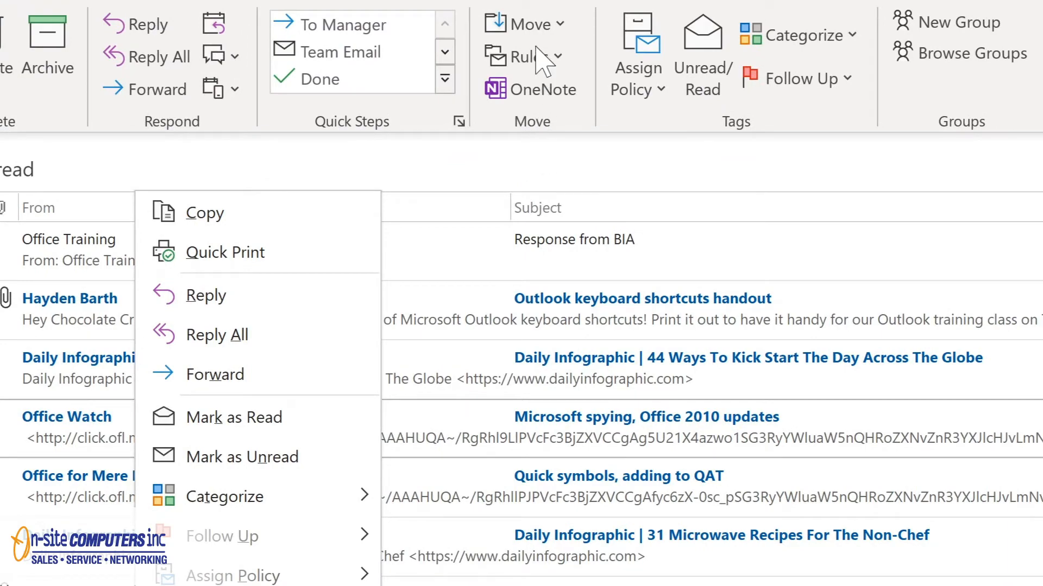
{"action": "left_click", "coordinate": [549, 58]}
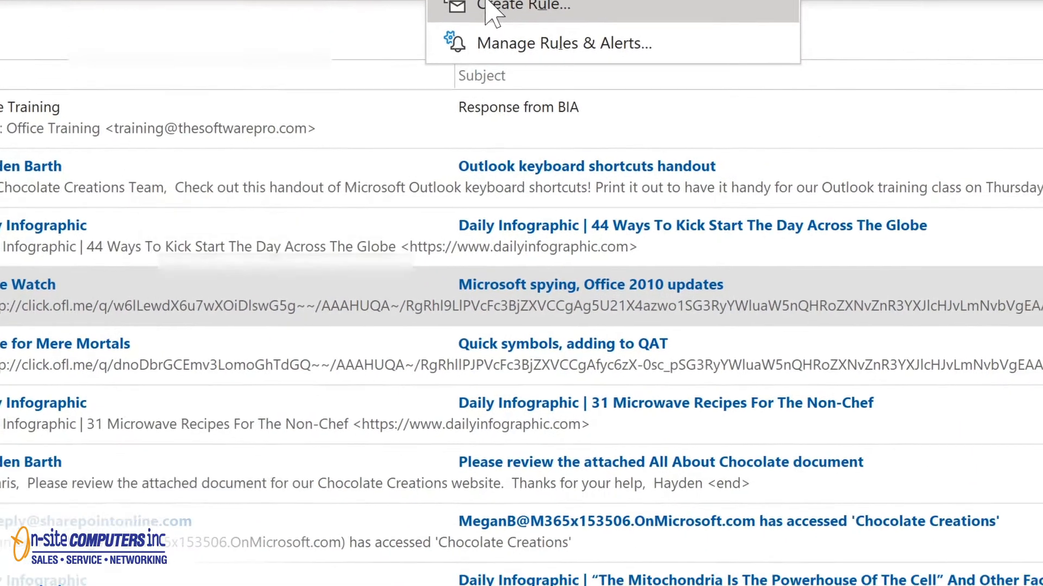
{"action": "left_click", "coordinate": [548, 134]}
{"action": "left_click", "coordinate": [259, 178]}
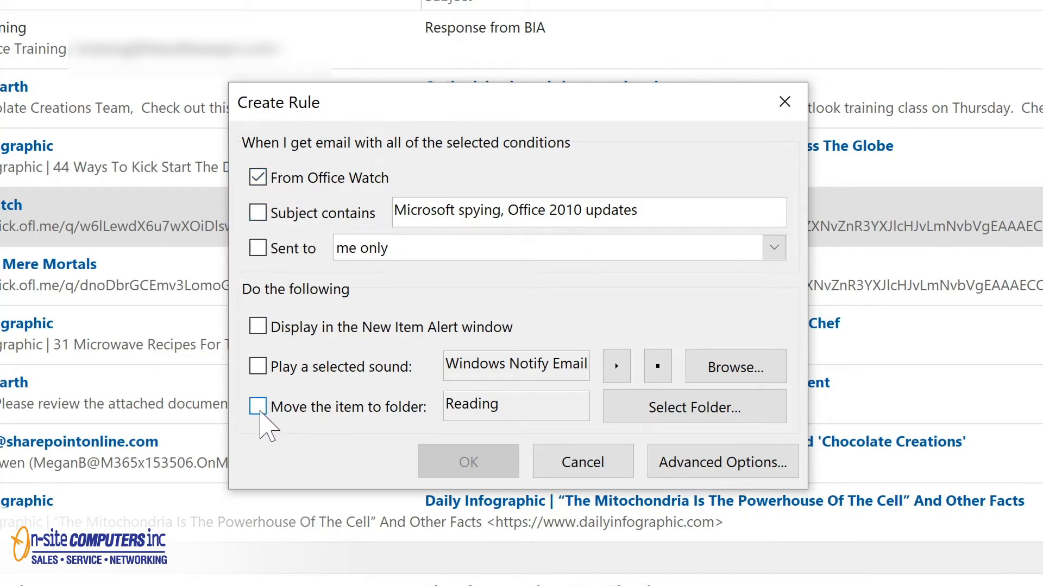
Step: Set the rule to move matching items to the Tech Newsletters folder
{"action": "left_click", "coordinate": [258, 408]}
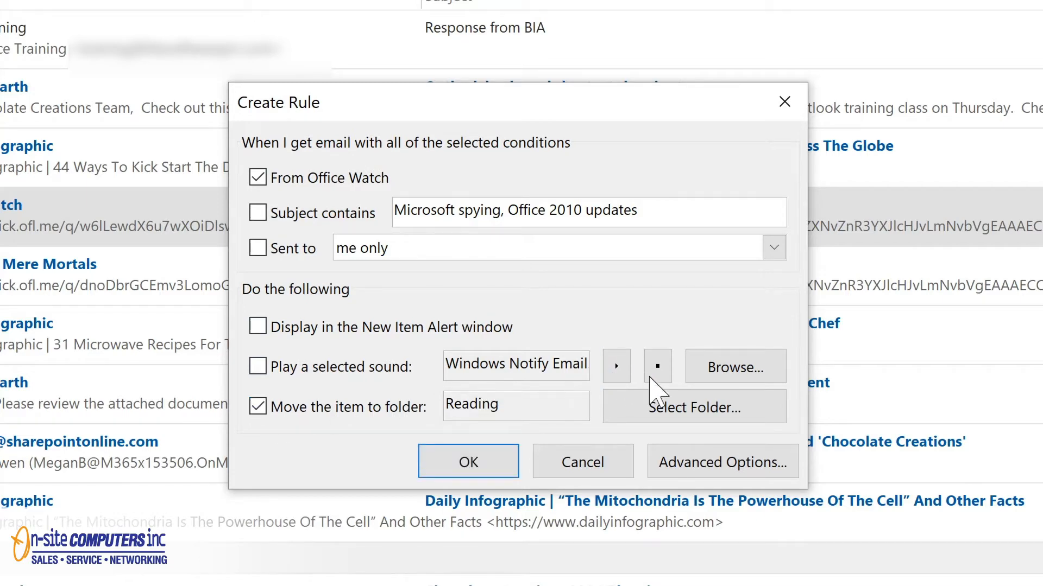
{"action": "left_click", "coordinate": [674, 417]}
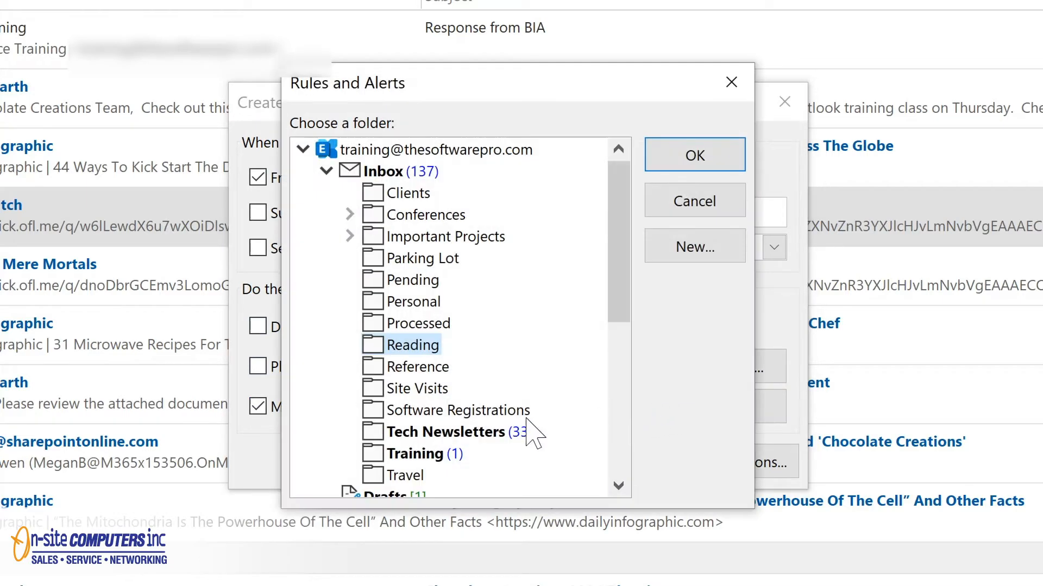
{"action": "left_click", "coordinate": [416, 432]}
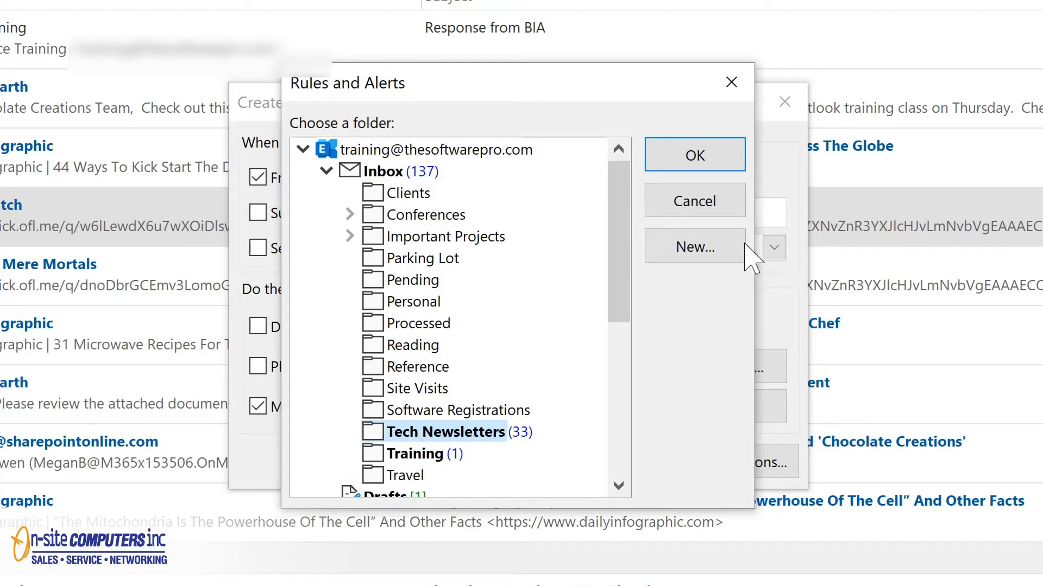
{"action": "left_click", "coordinate": [700, 156]}
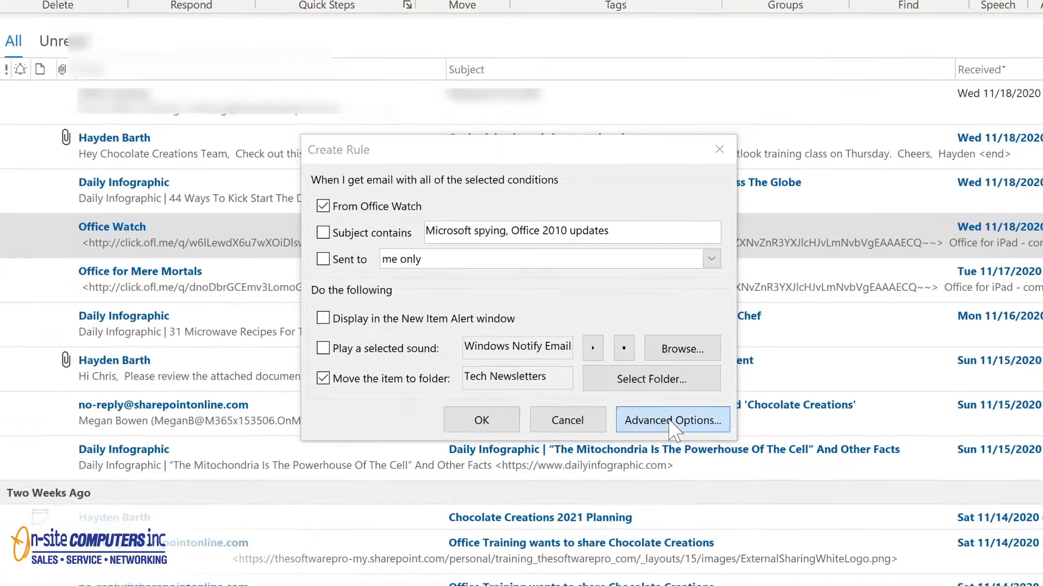
Step: Go through the rule's advanced options without adding conditions, actions or exceptions, and finish it so it also runs on messages already in the Inbox
{"action": "left_click", "coordinate": [724, 462]}
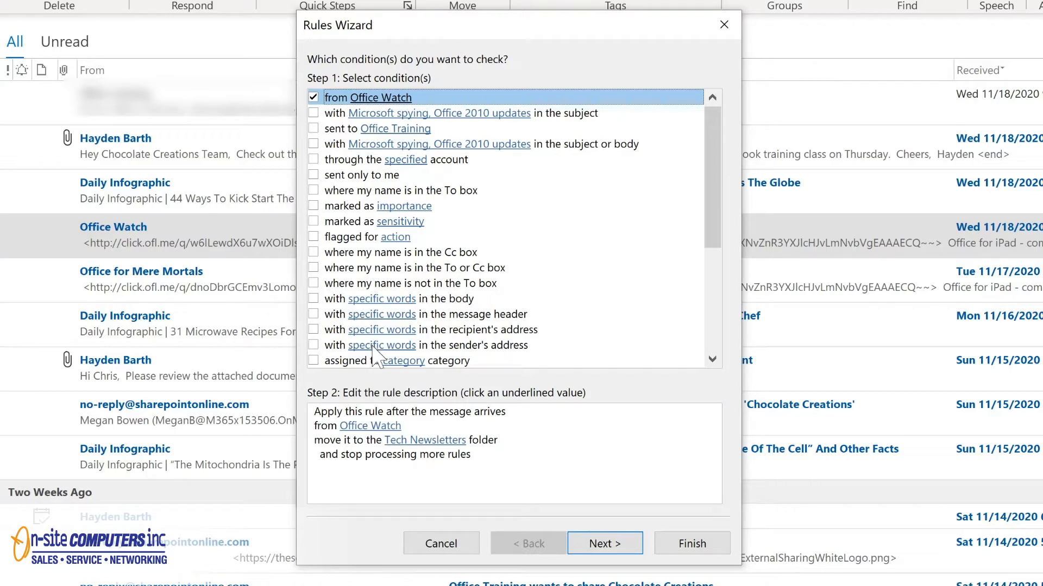
{"action": "left_click", "coordinate": [603, 543]}
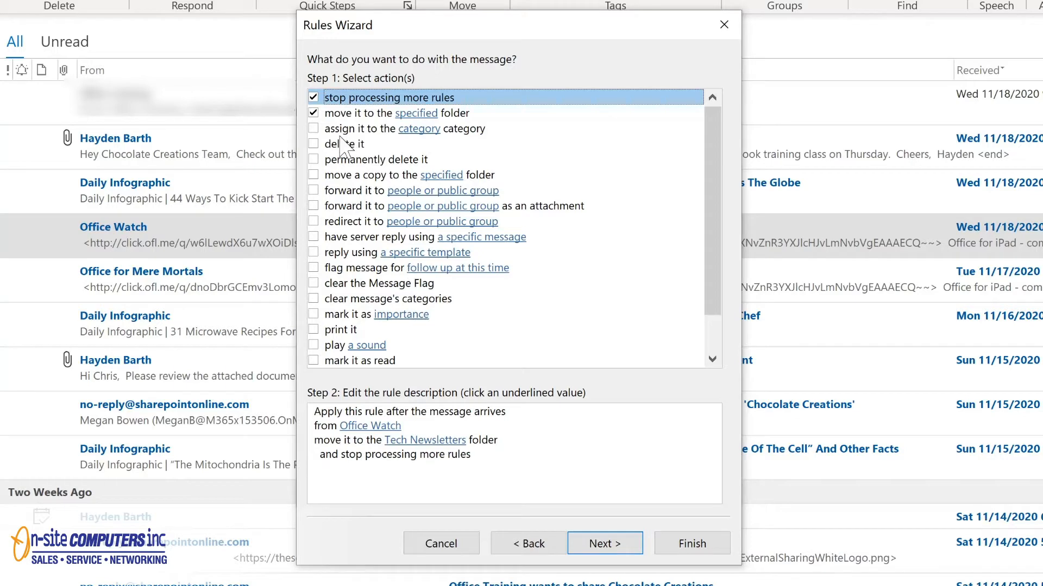
{"action": "left_click", "coordinate": [601, 544]}
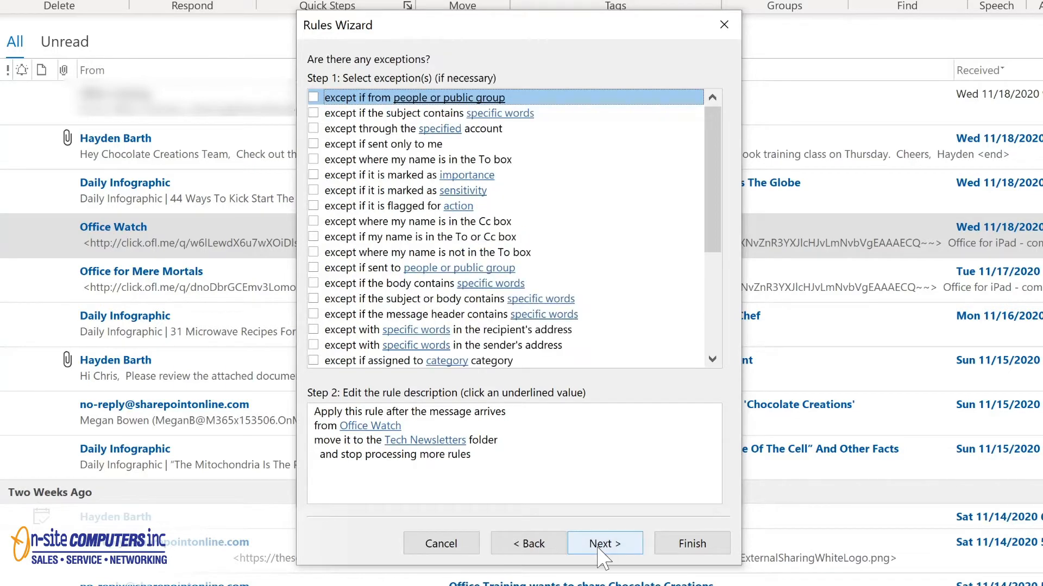
{"action": "left_click", "coordinate": [603, 544]}
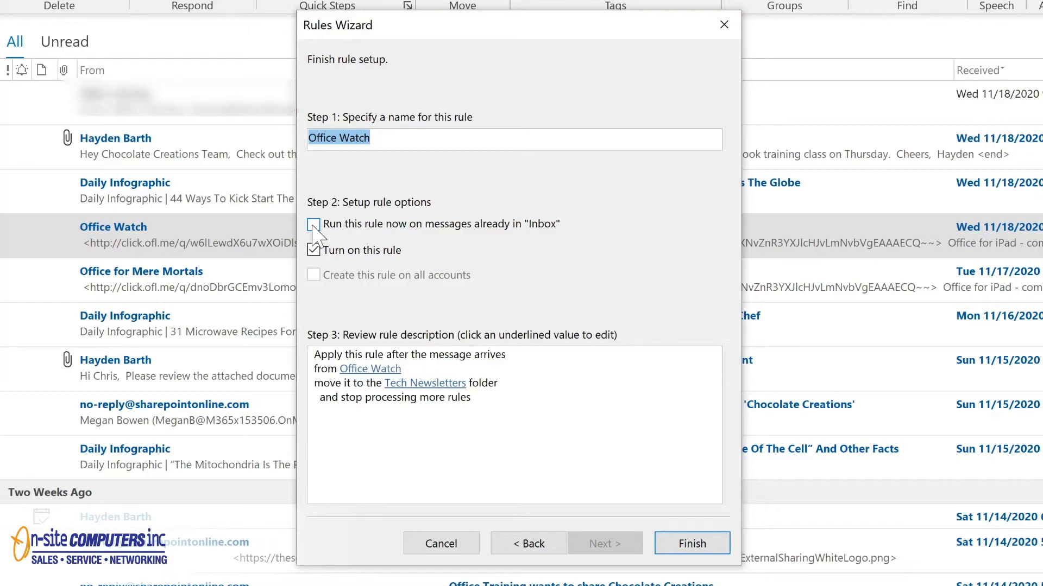
{"action": "left_click", "coordinate": [314, 225]}
{"action": "left_click", "coordinate": [682, 545]}
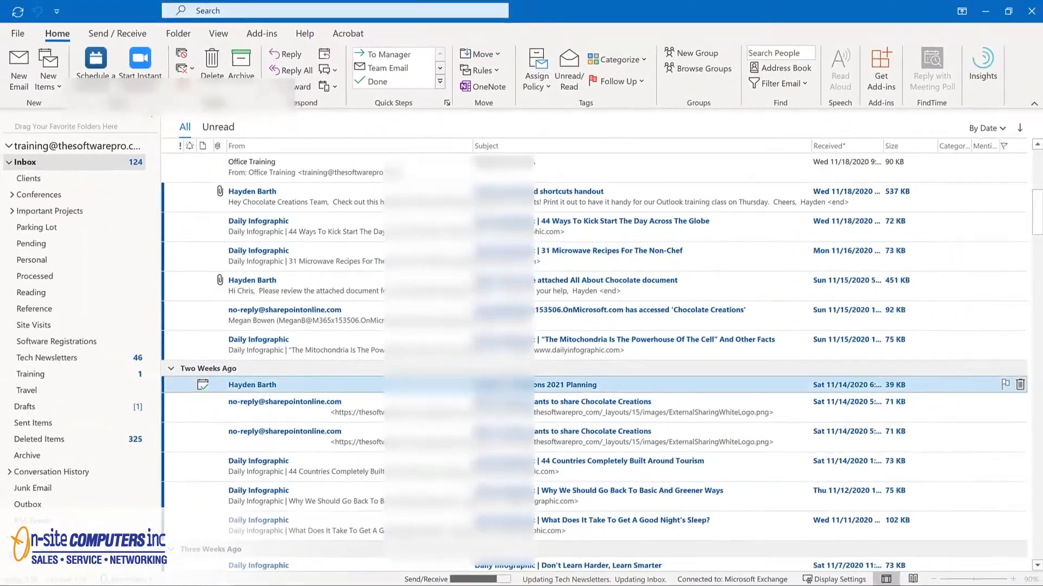
Step: View the Tech Newsletters folder and open the management of rules and alerts
{"action": "left_click", "coordinate": [77, 359]}
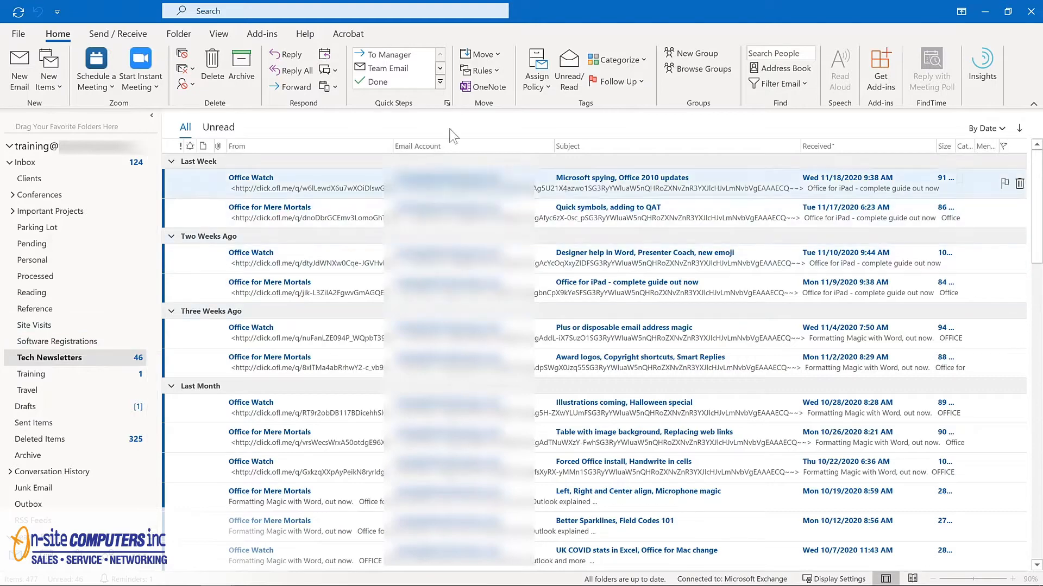
{"action": "left_click", "coordinate": [491, 72]}
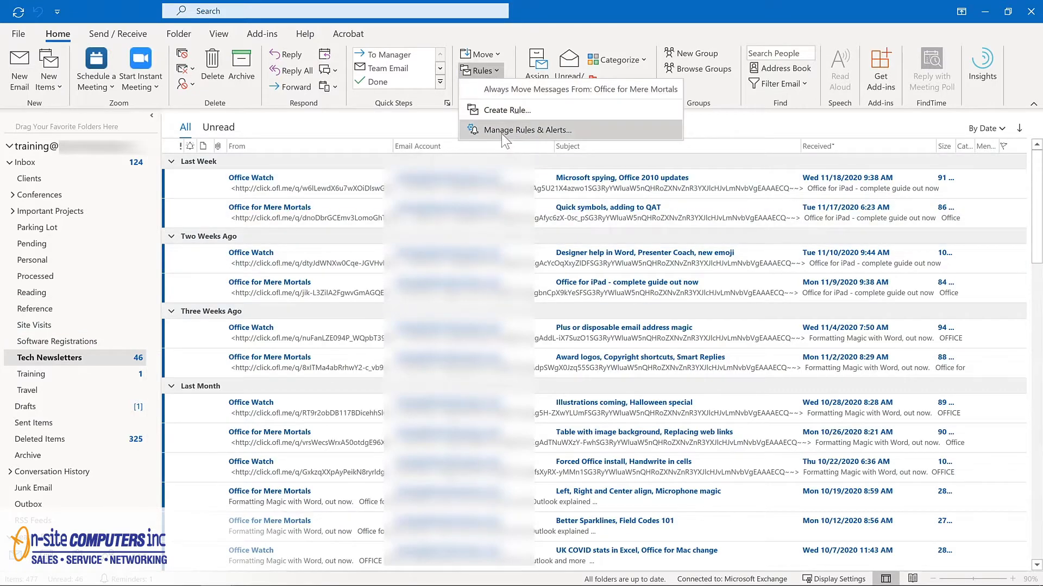
{"action": "left_click", "coordinate": [500, 129]}
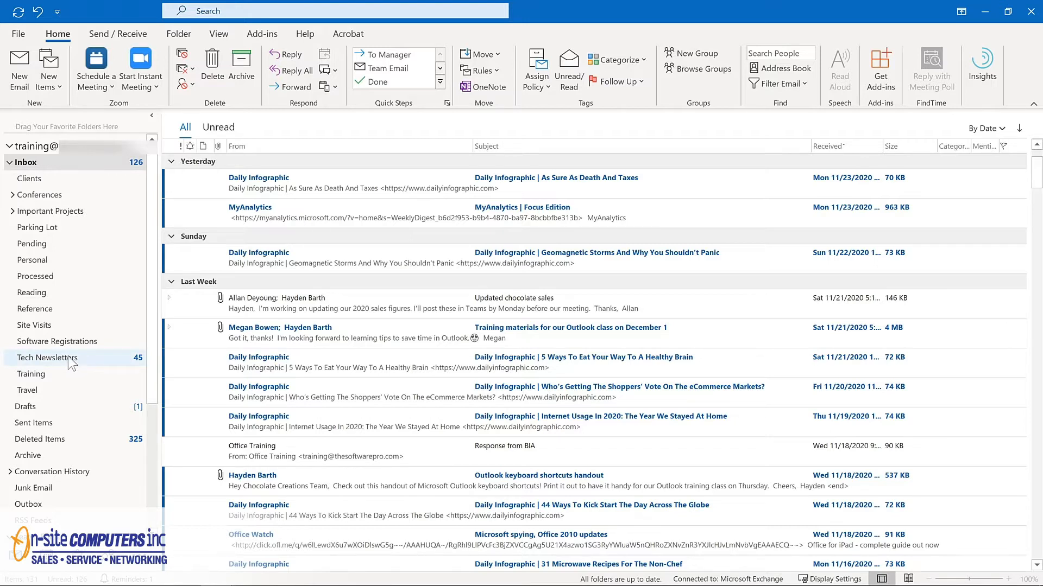
Step: Add the Tech Newsletters and Training folders to Favorites
{"action": "left_click_drag", "start_coordinate": [69, 356], "coordinate": [71, 126]}
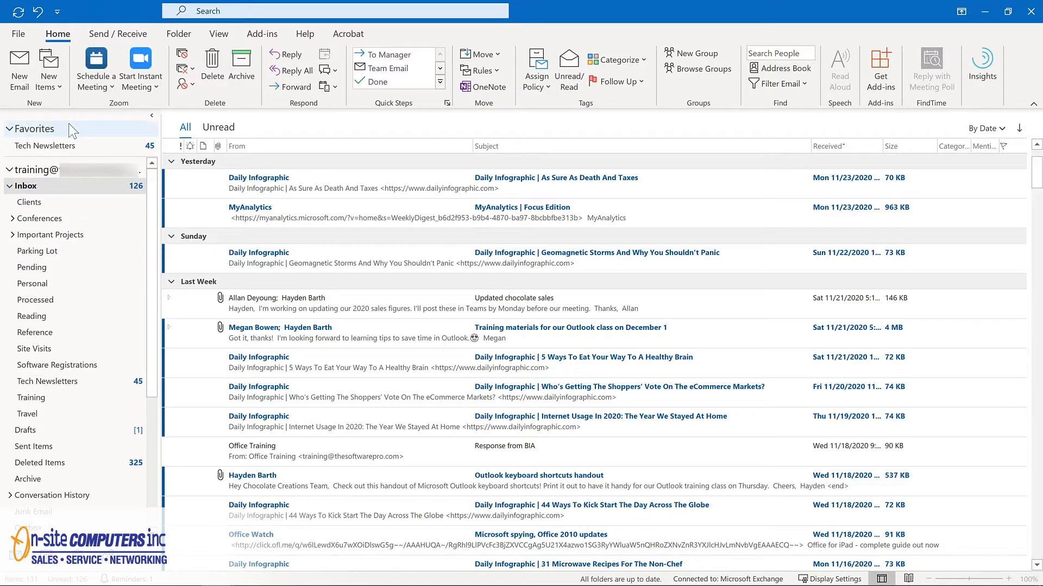
{"action": "right_click", "coordinate": [53, 398]}
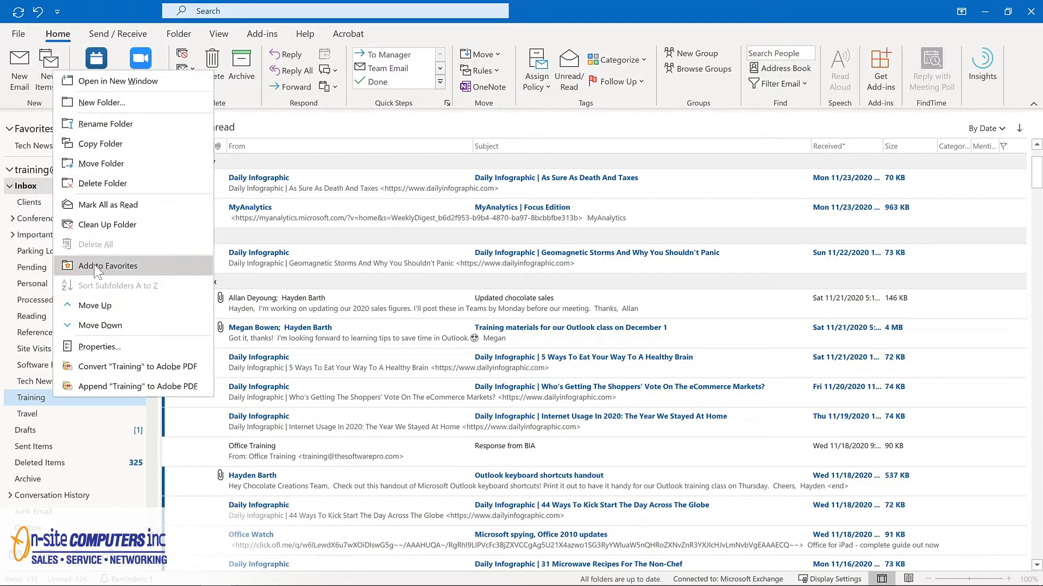
{"action": "left_click", "coordinate": [94, 264]}
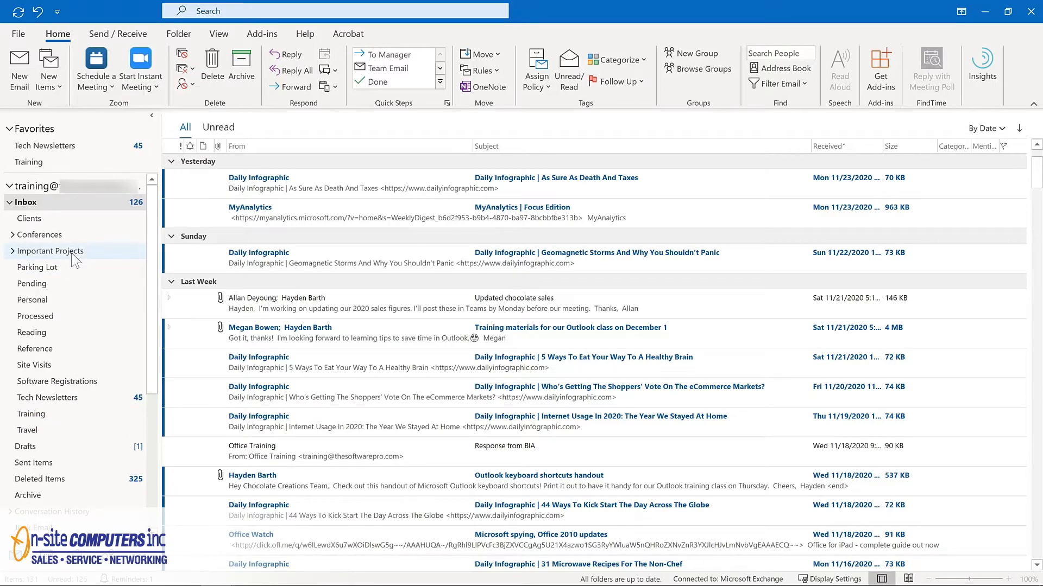
Step: Add the Important Projects folder to Favorites
{"action": "left_click", "coordinate": [76, 253]}
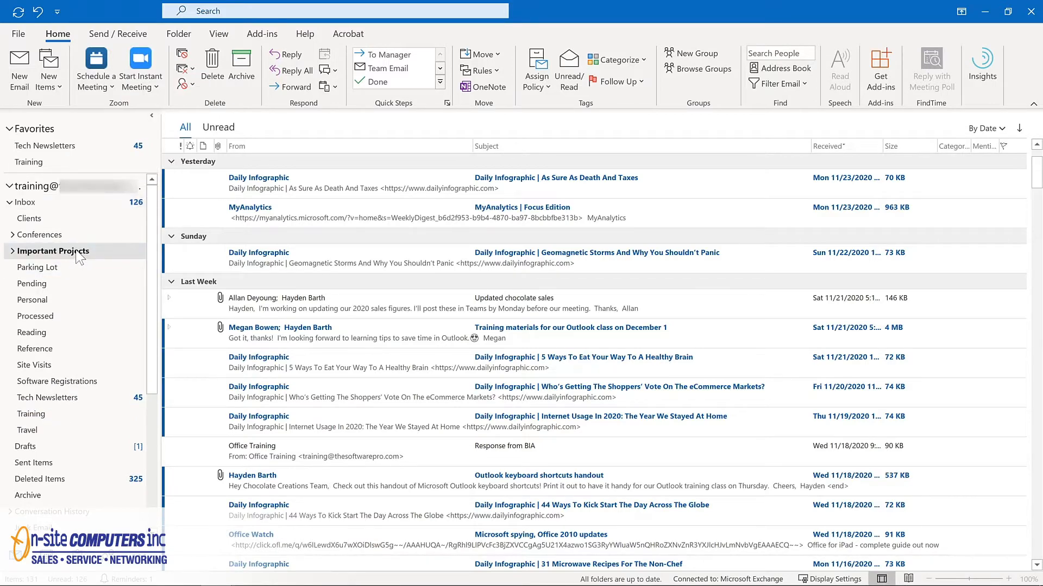
{"action": "left_click", "coordinate": [179, 36]}
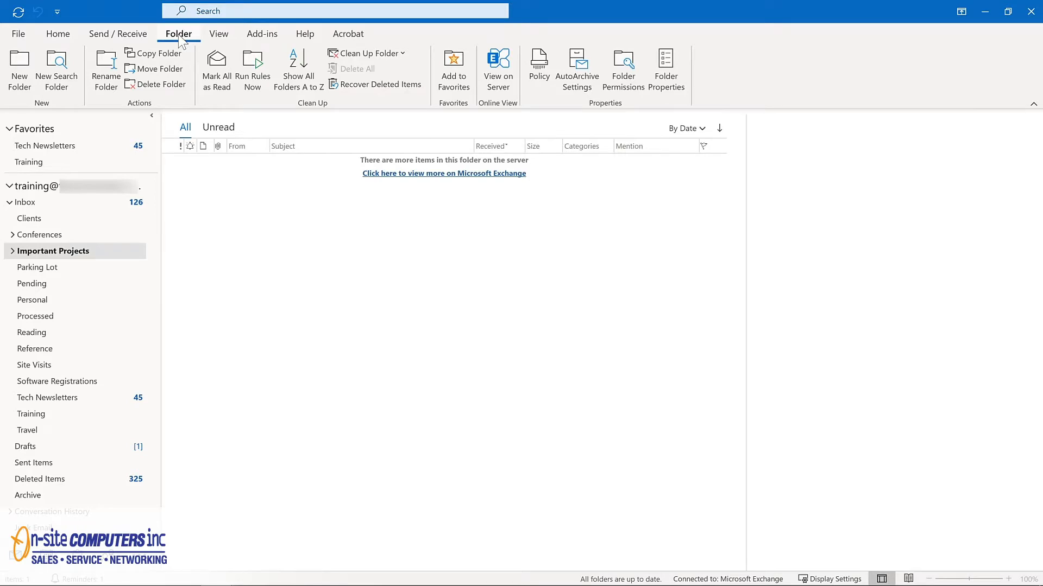
{"action": "left_click", "coordinate": [444, 73]}
Step: Move Tech Newsletters to the end of the Favorites list and remove Important Projects from Favorites
{"action": "left_click", "coordinate": [42, 147]}
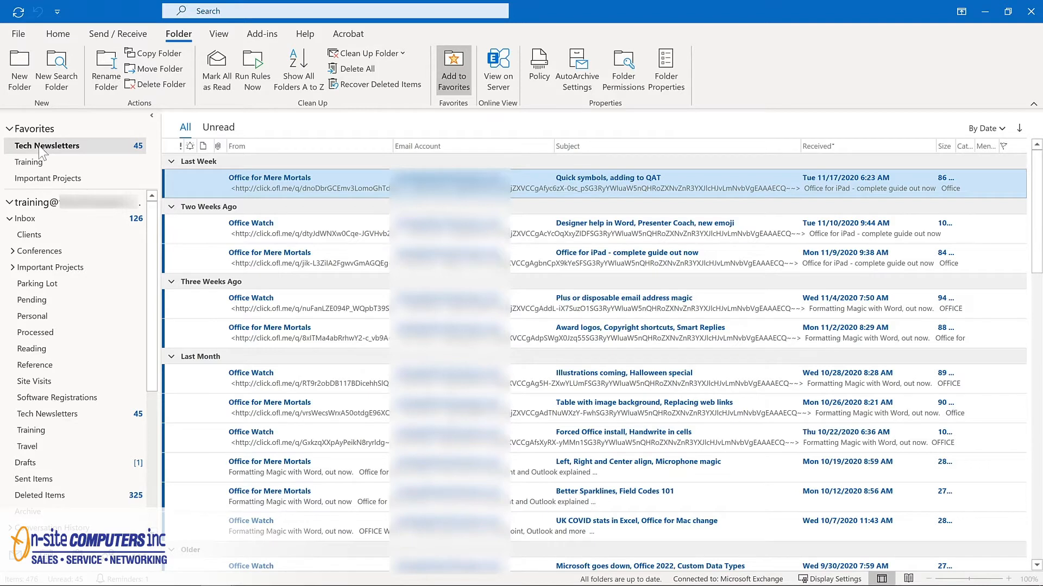
{"action": "left_click_drag", "start_coordinate": [39, 148], "coordinate": [43, 187]}
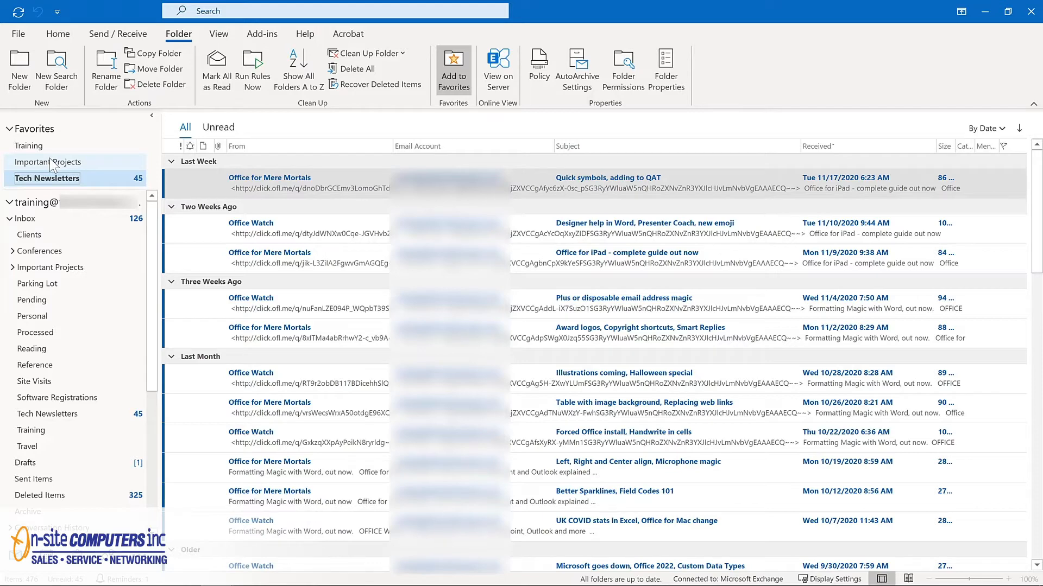
{"action": "right_click", "coordinate": [50, 164]}
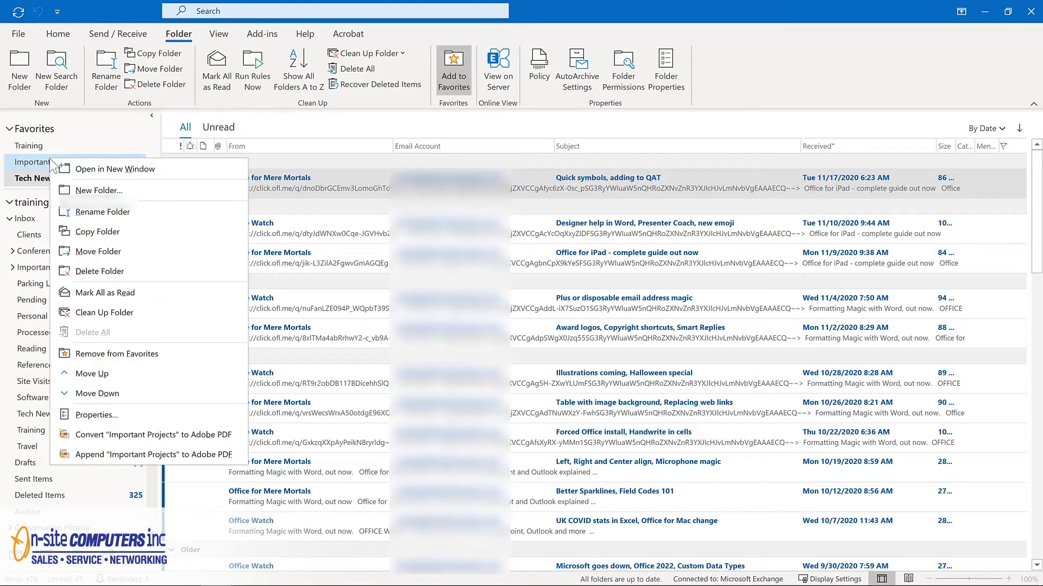
{"action": "left_click", "coordinate": [106, 350]}
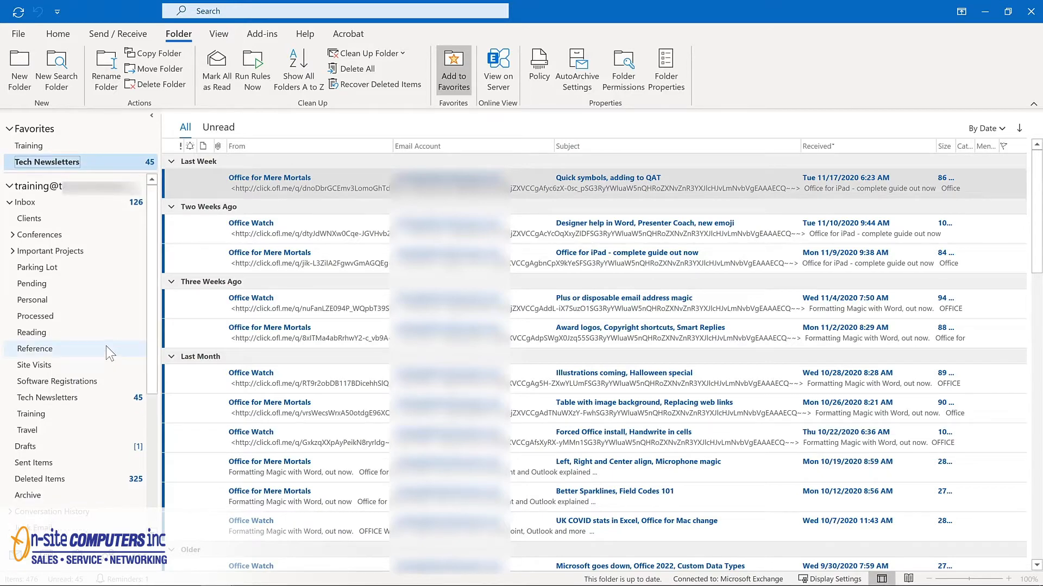
Step: Return to the Inbox and move the Office Watch message "Microsoft spying, Office 2010 updates" into the favorite Tech Newsletters folder
{"action": "key", "text": "ctrl+shift+i"}
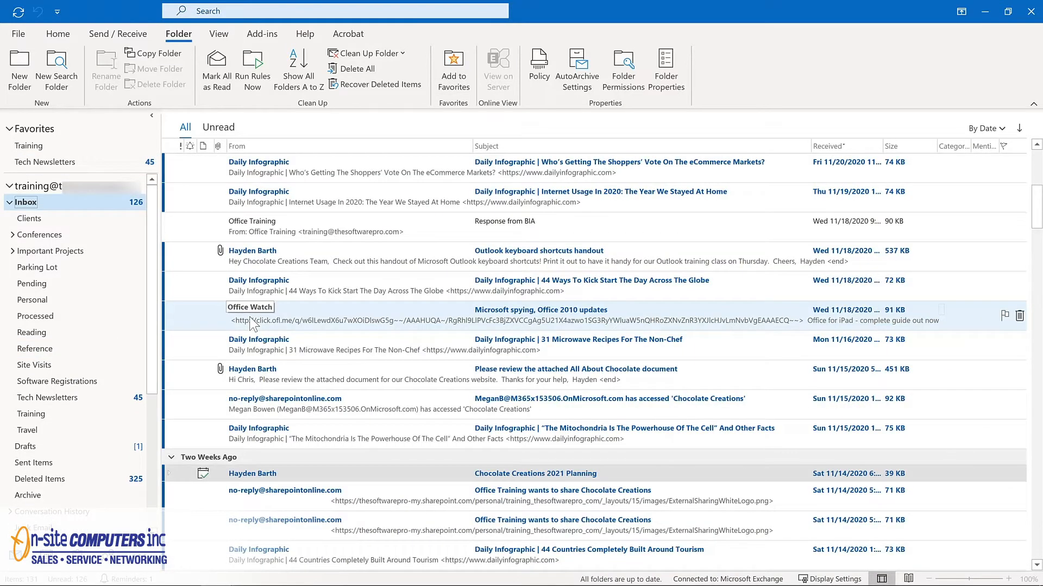
{"action": "left_click_drag", "start_coordinate": [252, 325], "coordinate": [85, 164]}
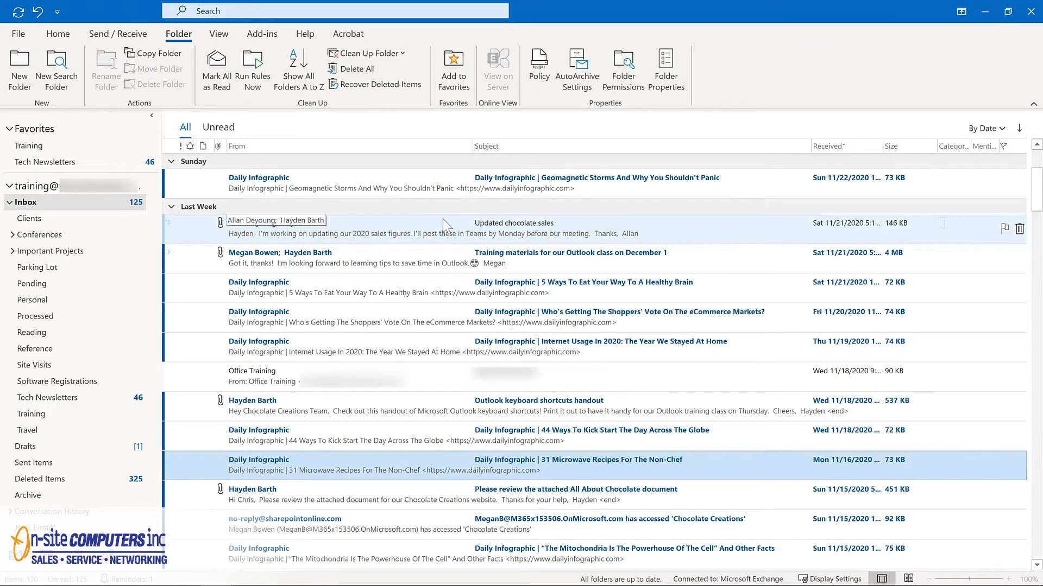
Step: Flag the "Updated chocolate sales" message for follow-up with a reminder, starting Monday, November 30, 2020
{"action": "left_click", "coordinate": [1005, 229]}
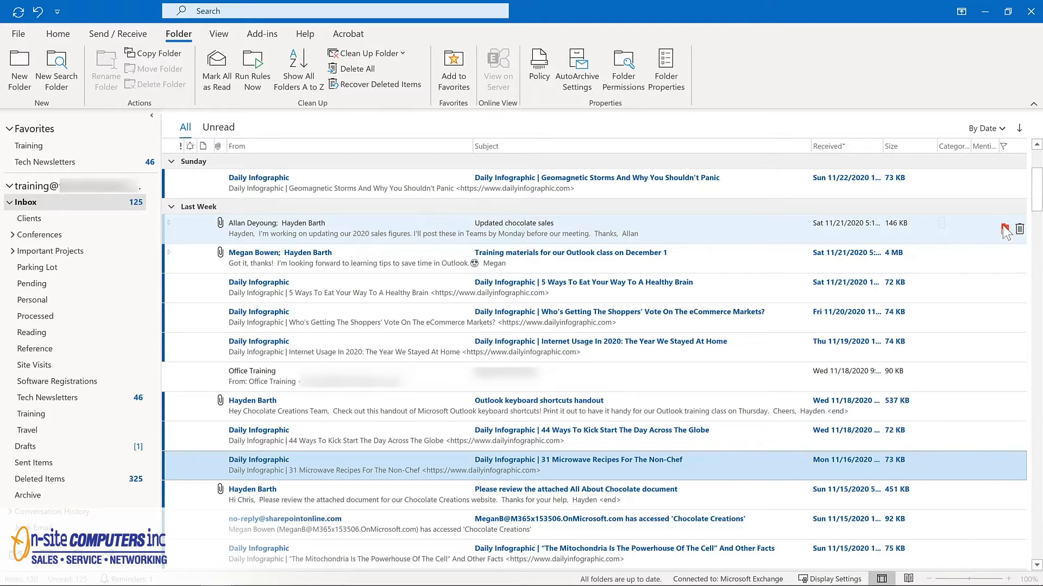
{"action": "right_click", "coordinate": [1005, 229]}
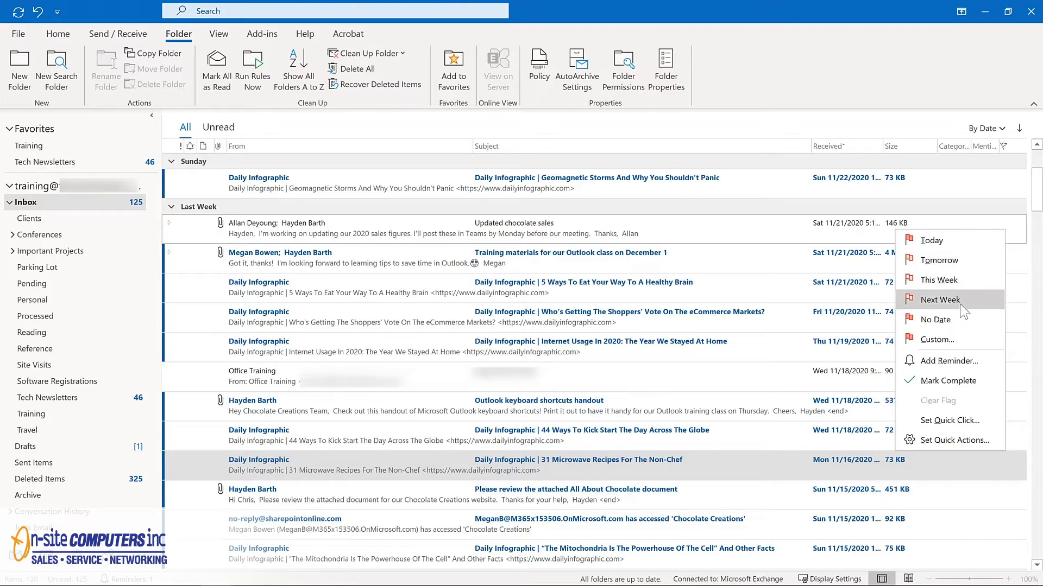
{"action": "left_click", "coordinate": [947, 359]}
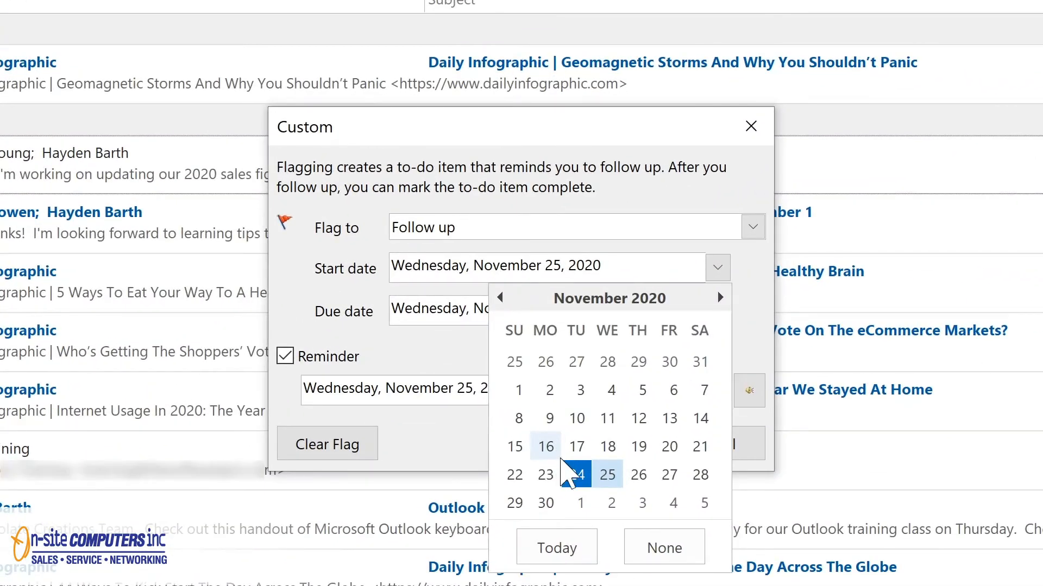
{"action": "left_click", "coordinate": [546, 502]}
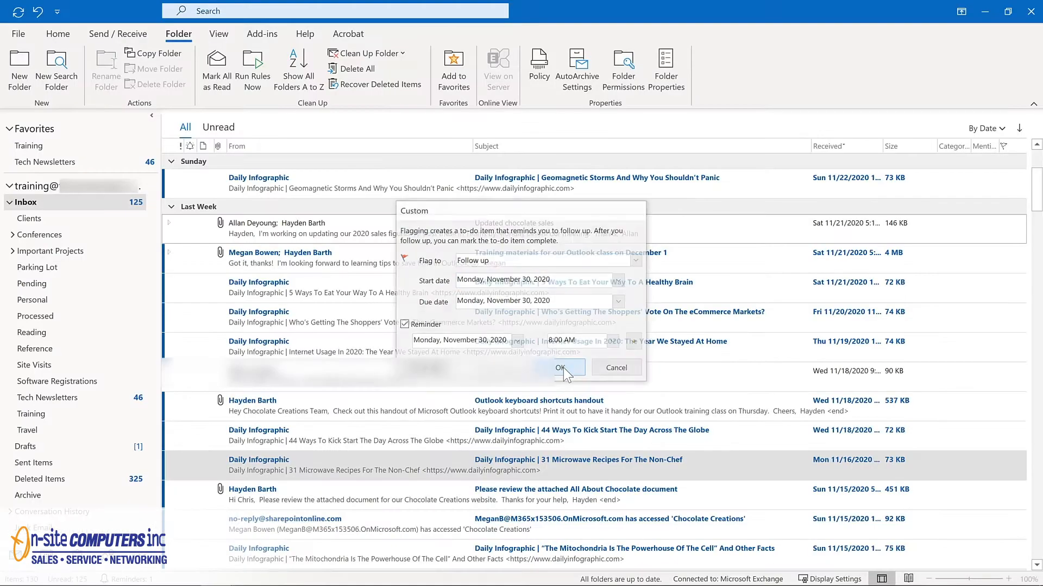
{"action": "left_click", "coordinate": [600, 444]}
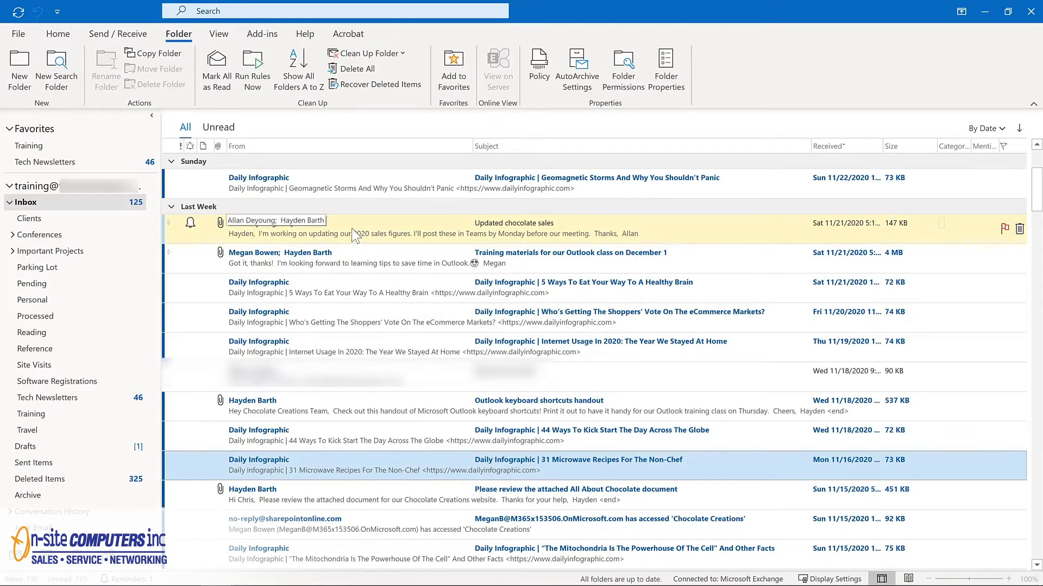
Step: Open the flagged "Updated chocolate sales" message, review its follow-up details and options, and close it
{"action": "double_click", "coordinate": [354, 234]}
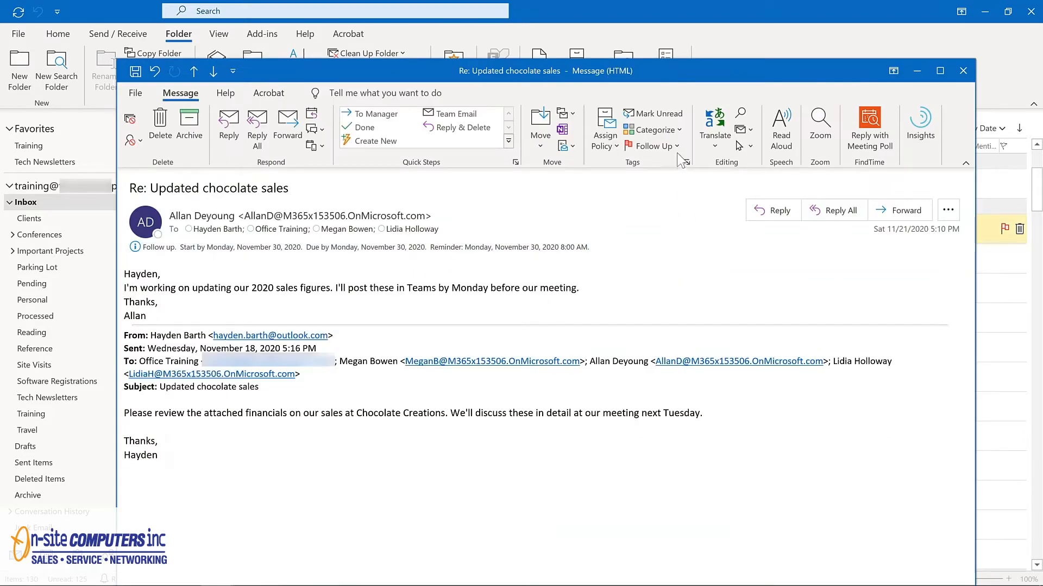
{"action": "left_click", "coordinate": [675, 146]}
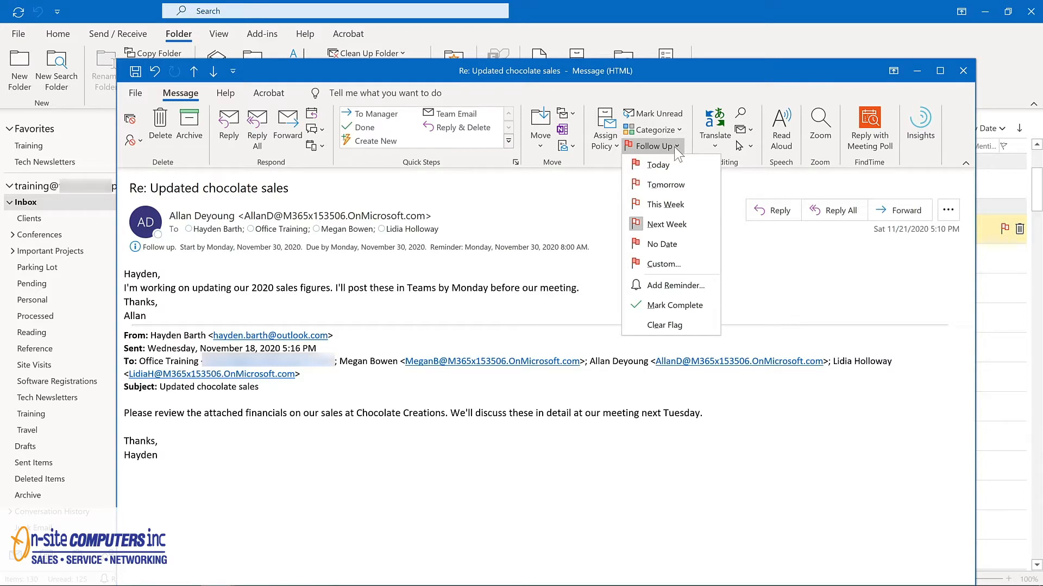
{"action": "left_click", "coordinate": [963, 70]}
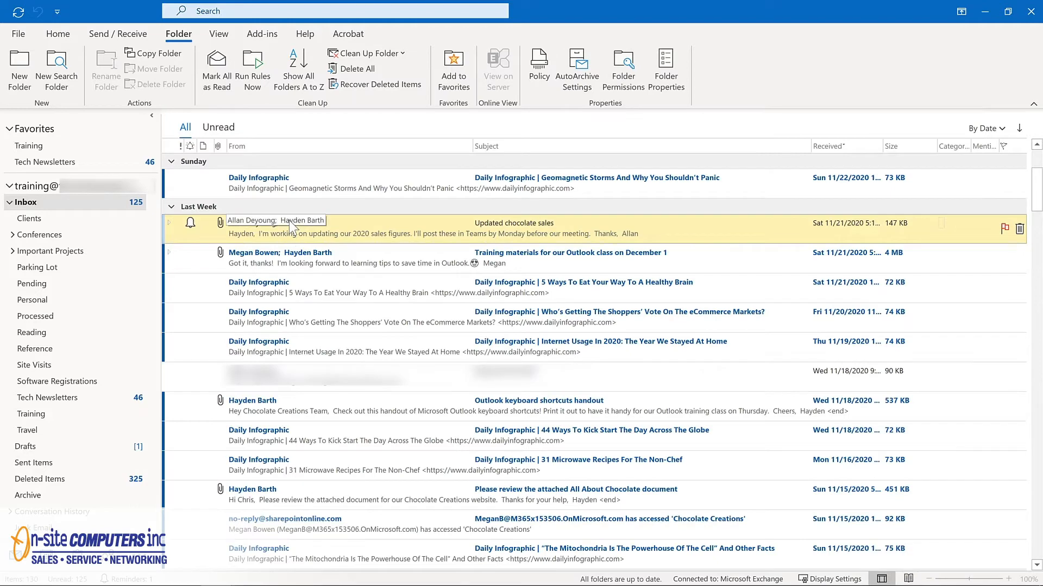
Step: Copy the "Please review the attached All About Chocolate document" message into Tasks as a task with attachment
{"action": "scroll", "coordinate": [289, 220], "scroll_direction": "down", "scroll_amount": 5}
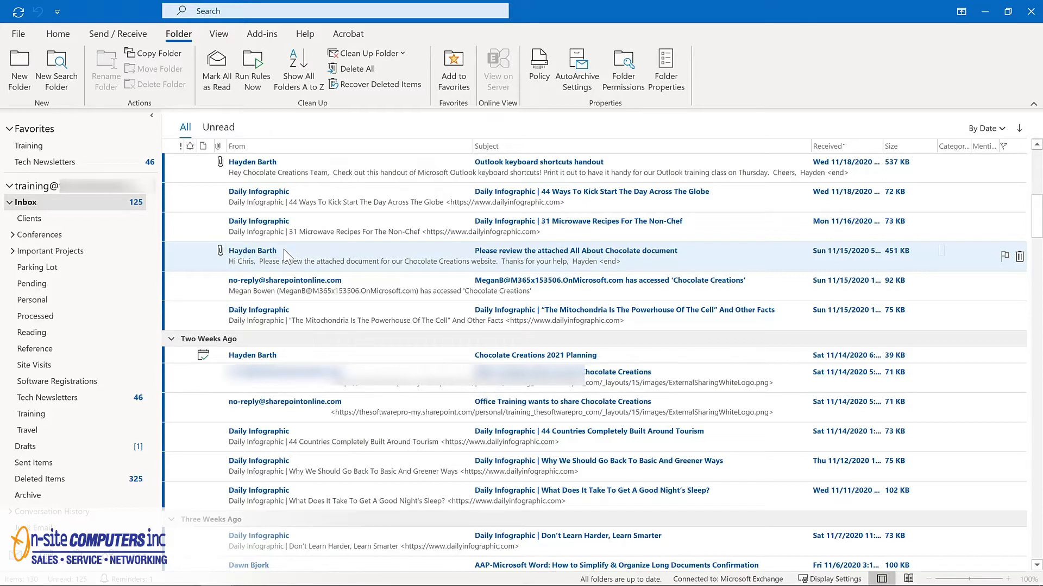
{"action": "left_click_drag", "start_coordinate": [284, 249], "coordinate": [83, 565]}
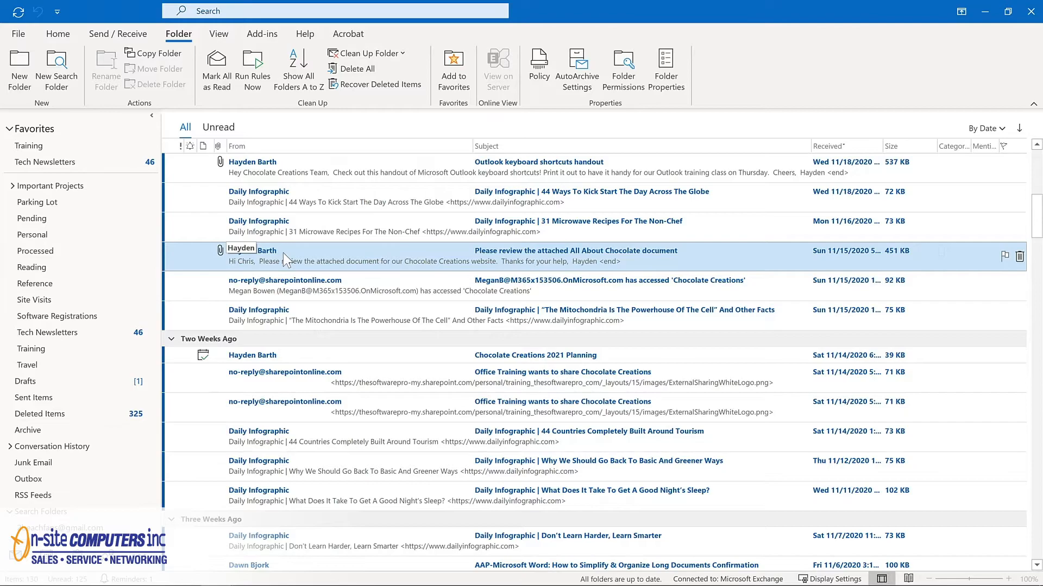
{"action": "left_click_drag", "start_coordinate": [282, 252], "coordinate": [72, 544]}
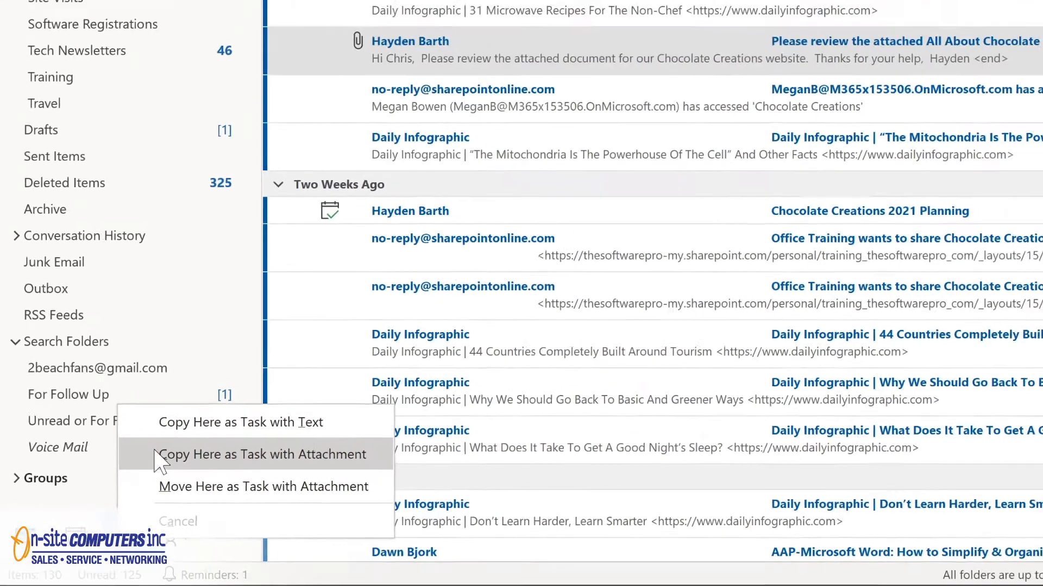
{"action": "left_click", "coordinate": [193, 426]}
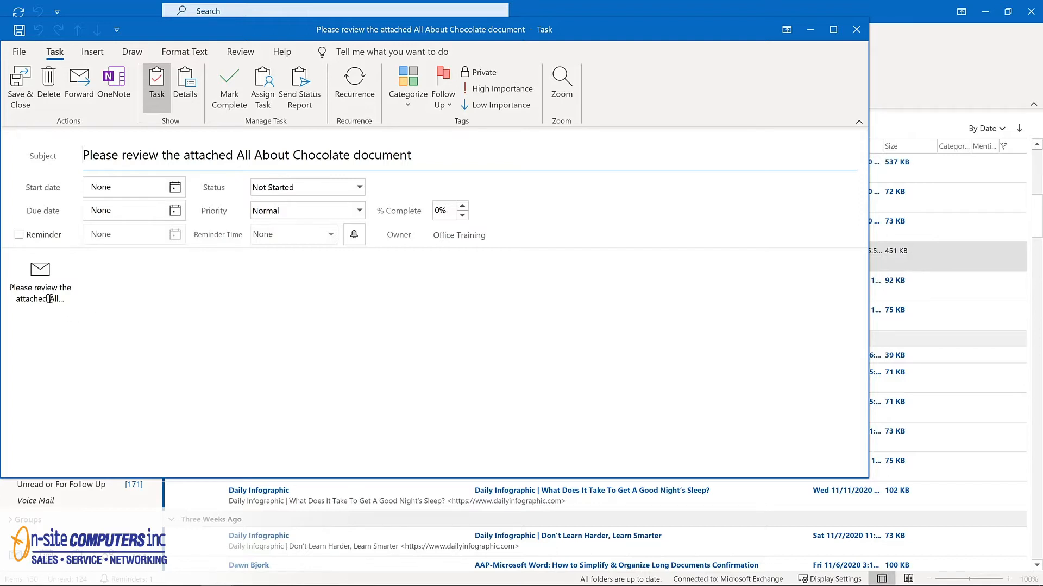
Step: Set the new task's start date to Thursday, December 3, 2020, and turn on its reminder
{"action": "triple_click", "coordinate": [202, 169]}
{"action": "key", "text": "Delete"}
{"action": "key", "text": "ctrl+z"}
{"action": "left_click", "coordinate": [174, 186]}
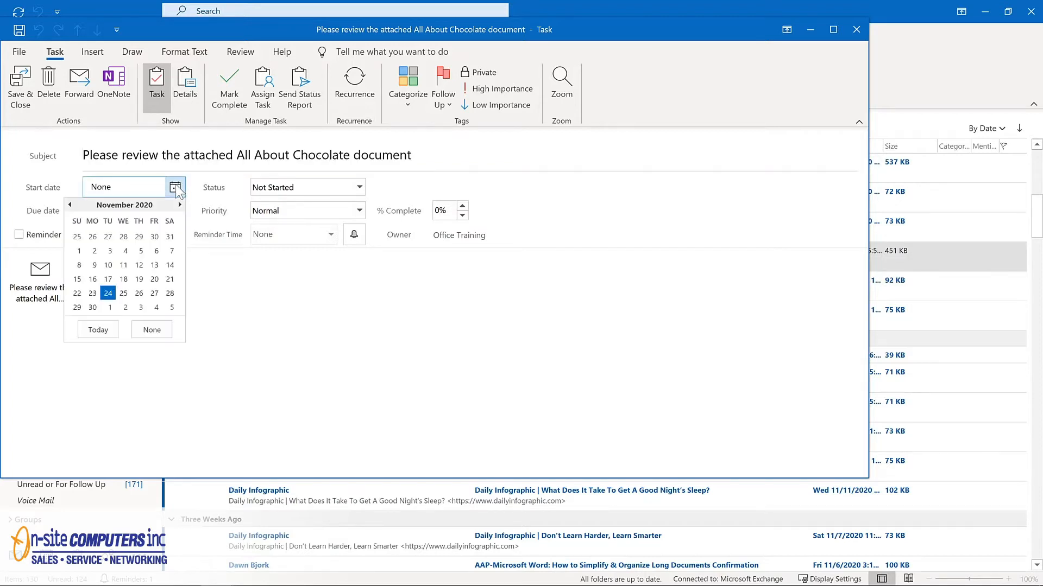
{"action": "left_click", "coordinate": [141, 307]}
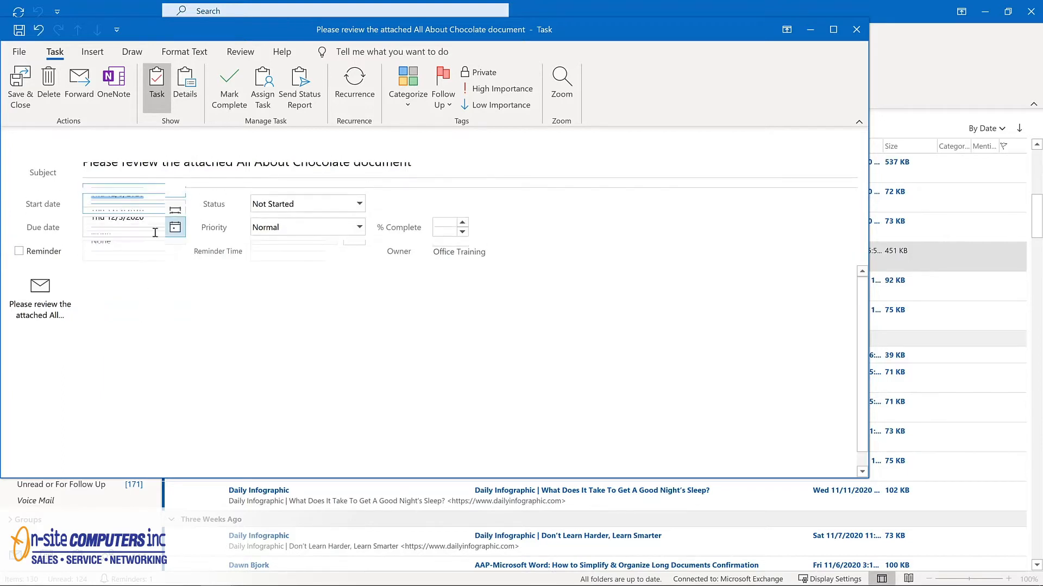
{"action": "left_click", "coordinate": [19, 251]}
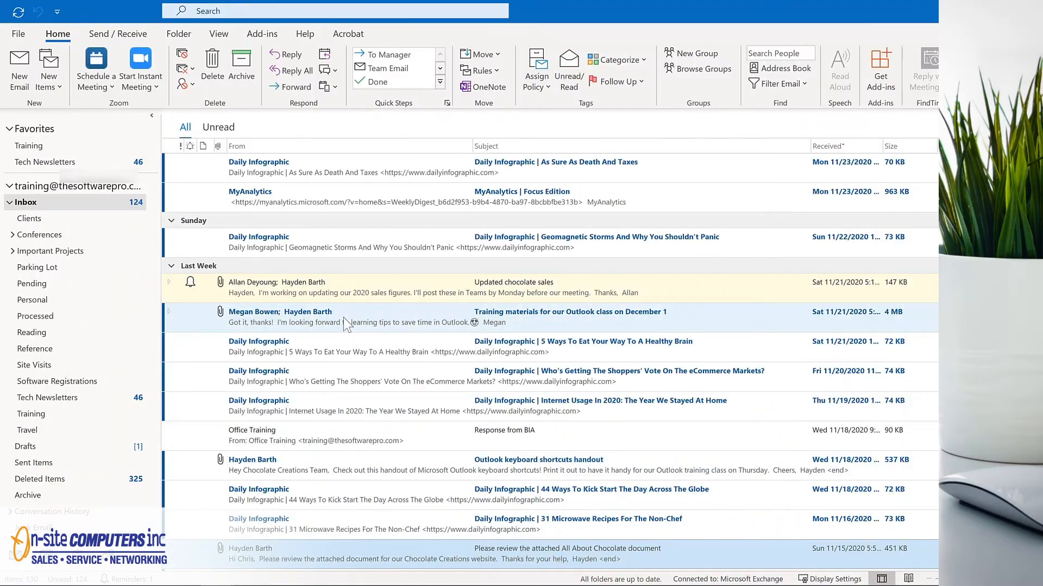
Step: Copy the "Training materials for our Outlook class on December 1" message into a meeting request for 11/30/2020, 11:00 AM to 12:00 PM, and send it
{"action": "left_click", "coordinate": [228, 320]}
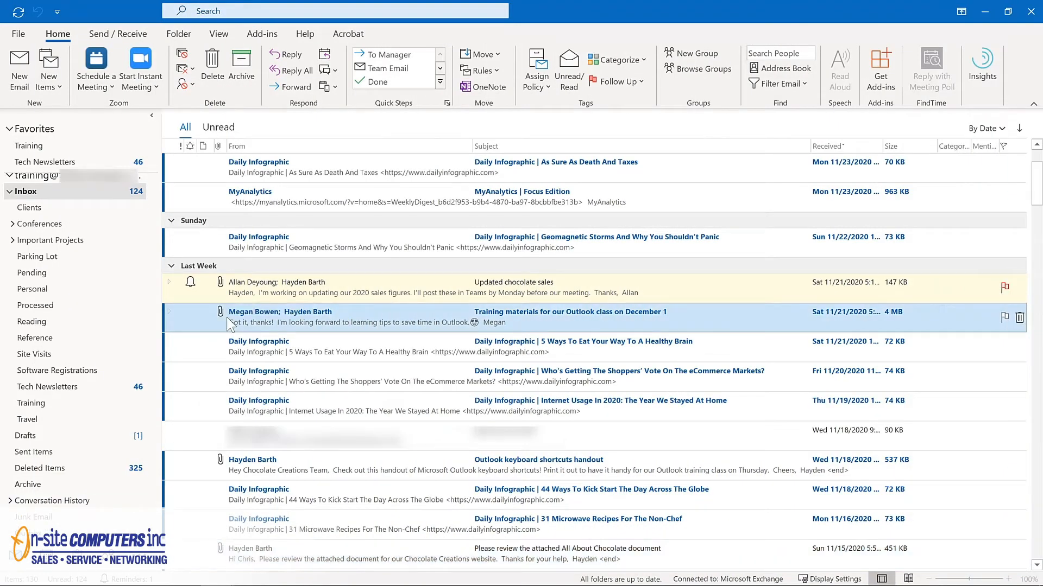
{"action": "left_click_drag", "start_coordinate": [216, 321], "coordinate": [125, 518]}
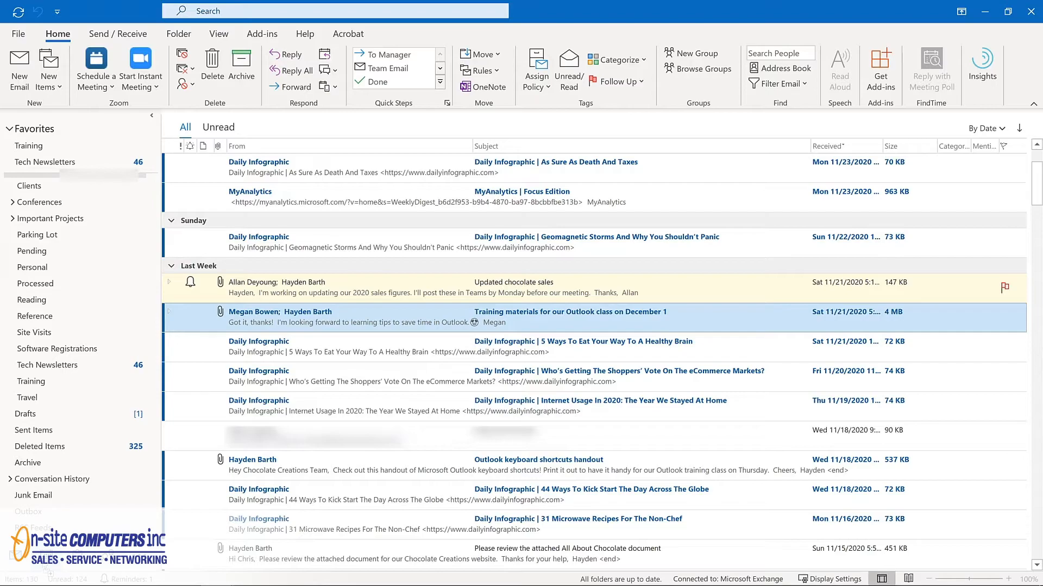
{"action": "left_click_drag", "start_coordinate": [125, 518], "coordinate": [43, 555]}
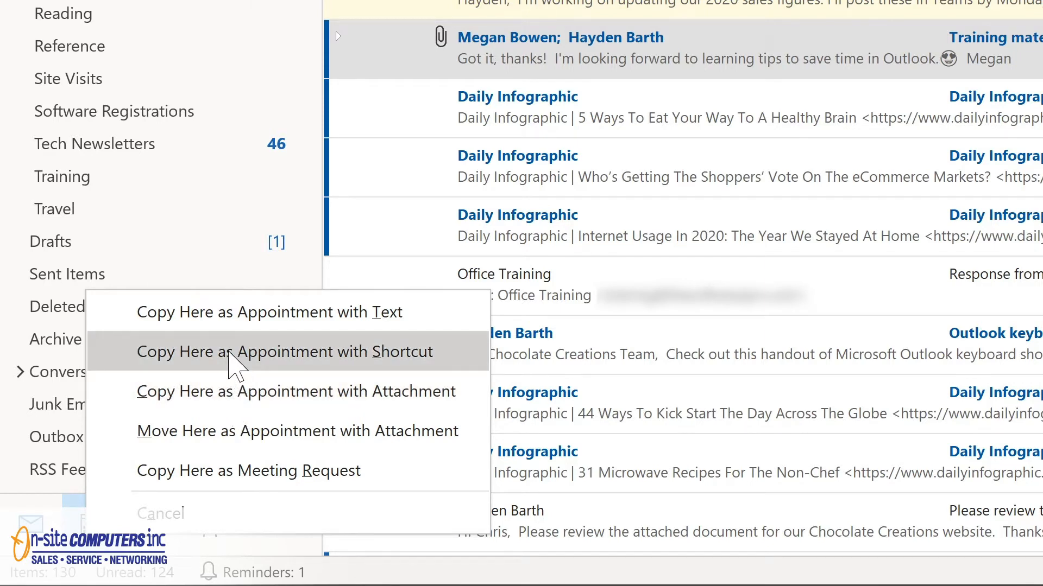
{"action": "left_click", "coordinate": [231, 361]}
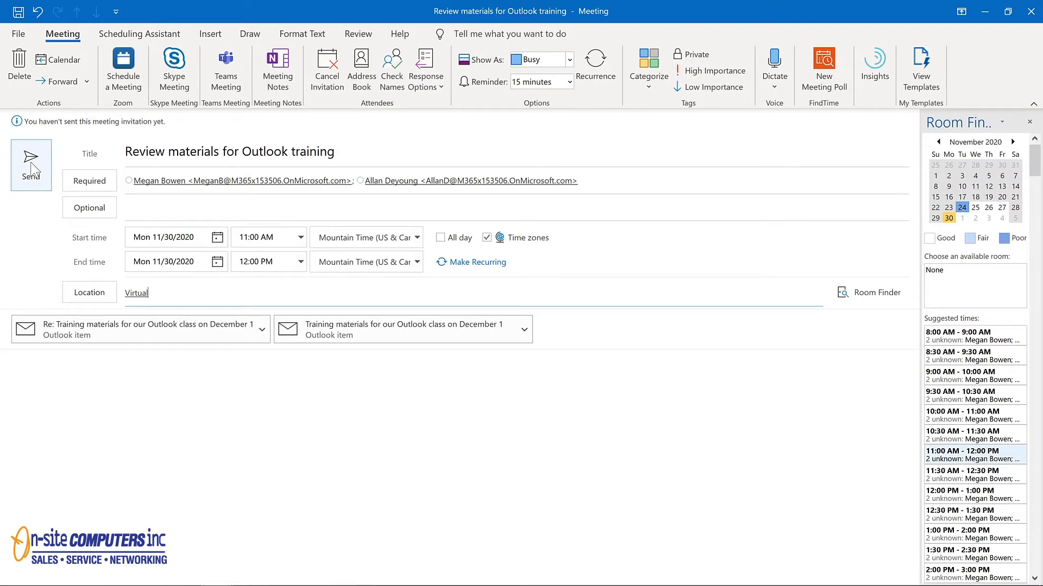
{"action": "left_click", "coordinate": [31, 170]}
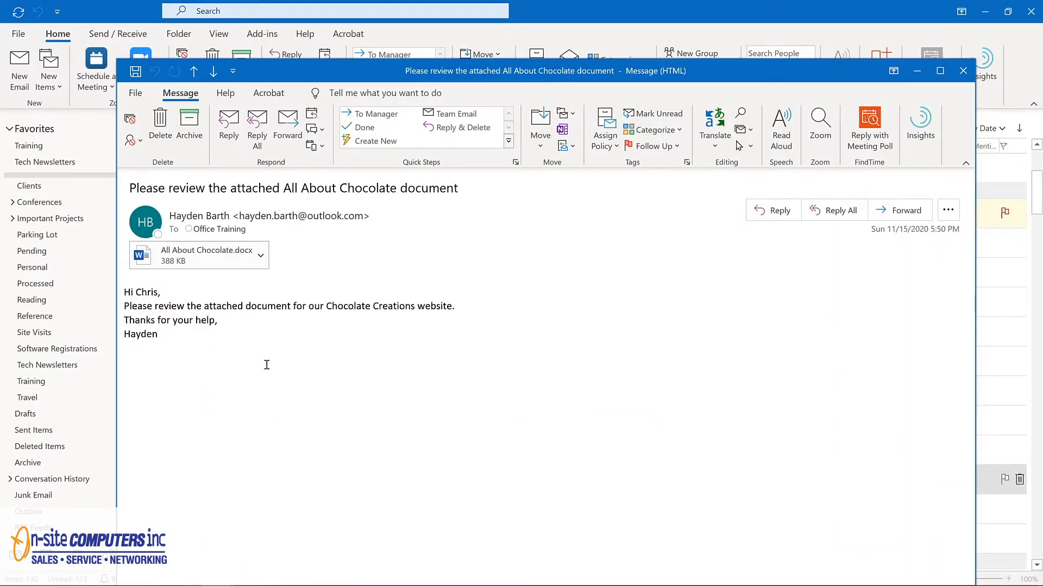
Step: Check the Show Read Aloud setting in the Ease of Access options for the open message, and accept the options
{"action": "left_click", "coordinate": [136, 93]}
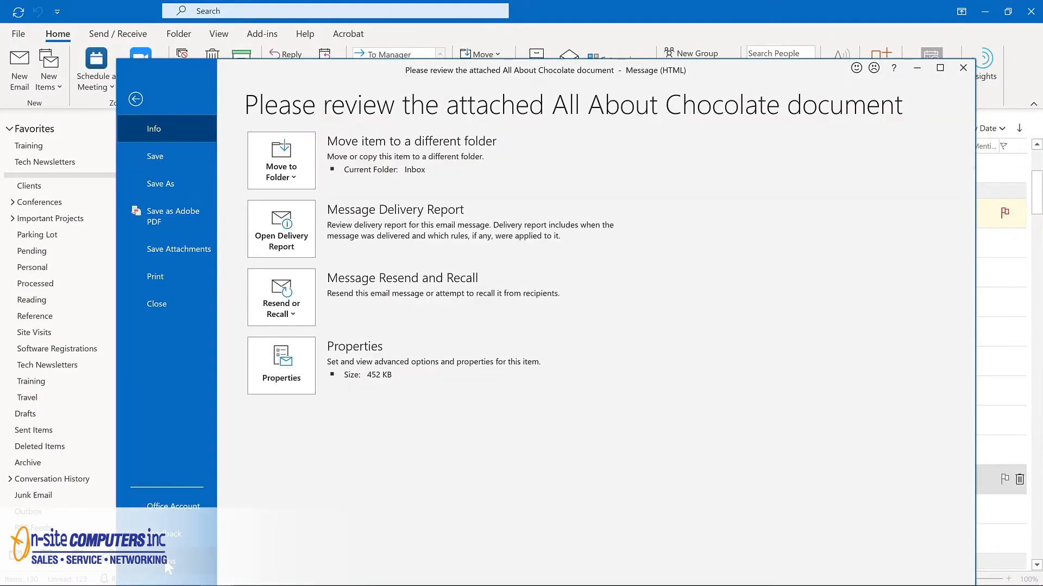
{"action": "left_click", "coordinate": [166, 564]}
{"action": "left_click", "coordinate": [319, 275]}
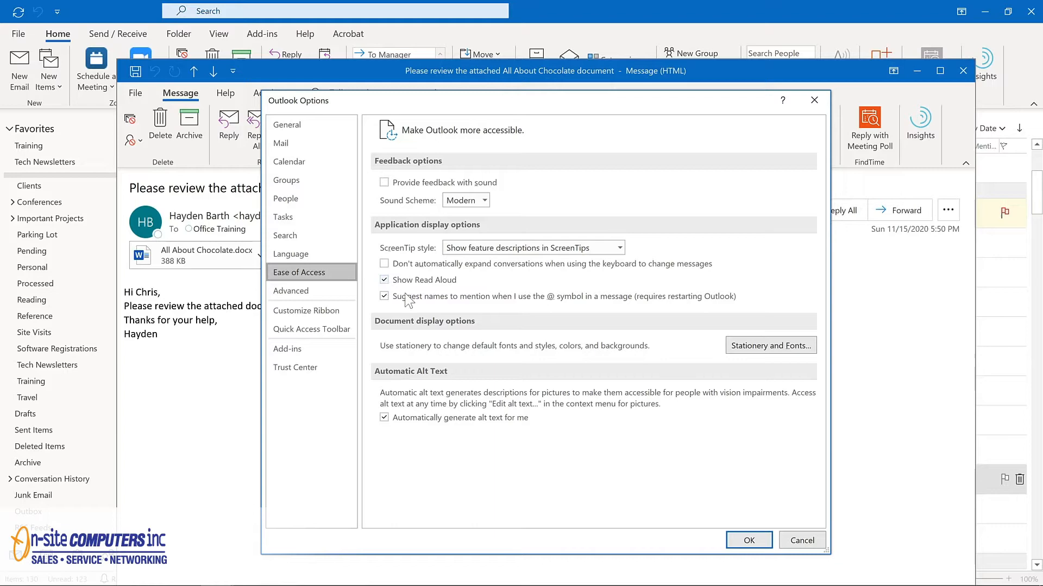
{"action": "key", "text": "Return"}
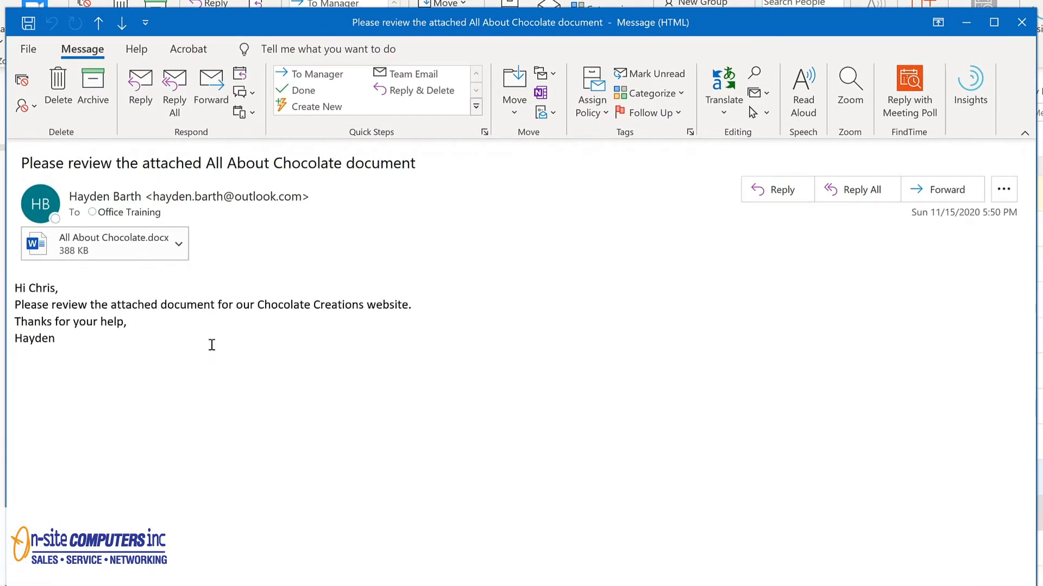
Step: Play the open message with Read Aloud, pause it, resume from the line about the attached document, and pause again
{"action": "left_click", "coordinate": [803, 98]}
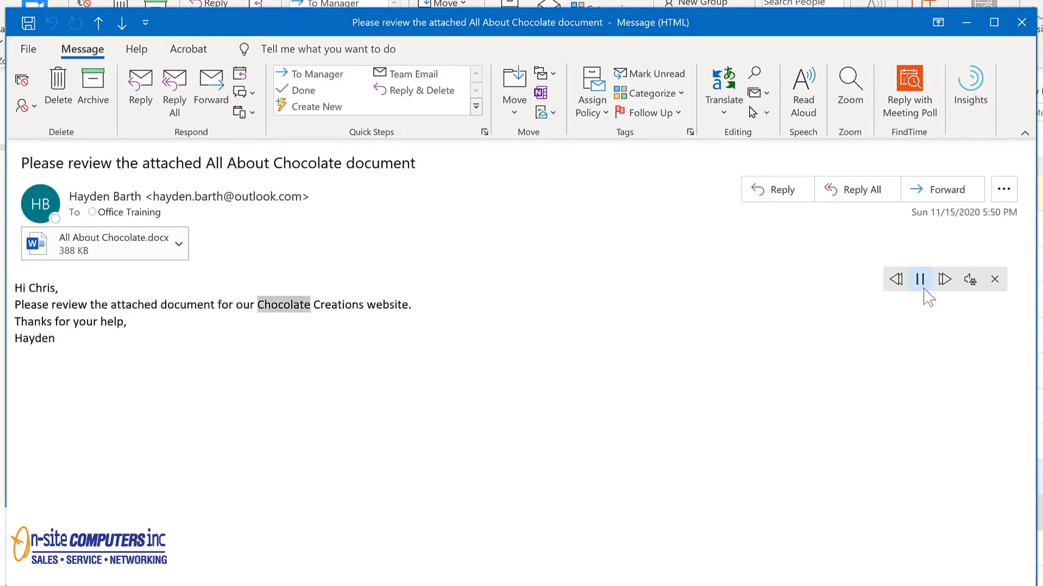
{"action": "left_click", "coordinate": [920, 280]}
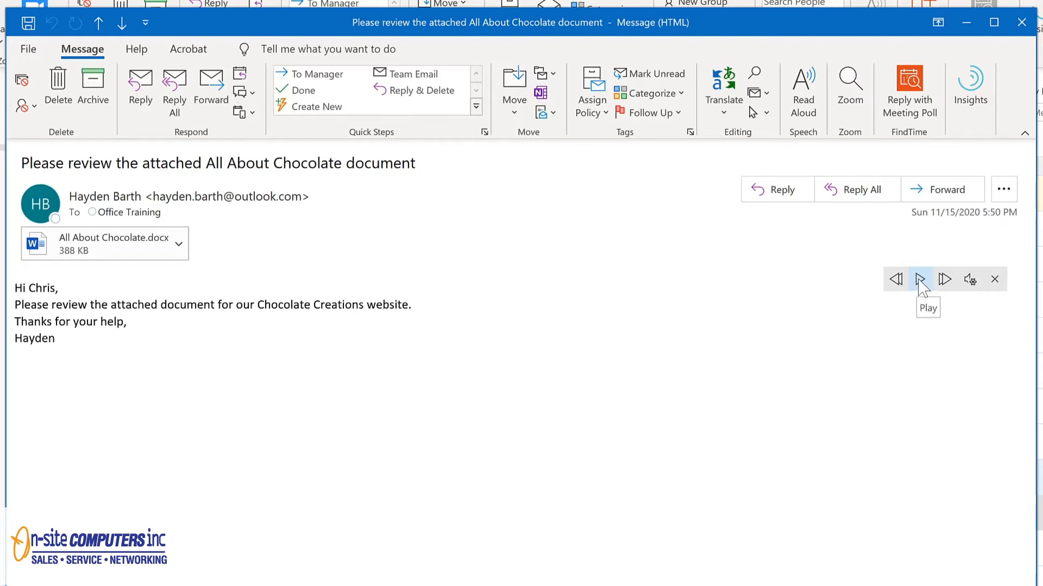
{"action": "left_click", "coordinate": [182, 304]}
{"action": "left_click", "coordinate": [919, 279]}
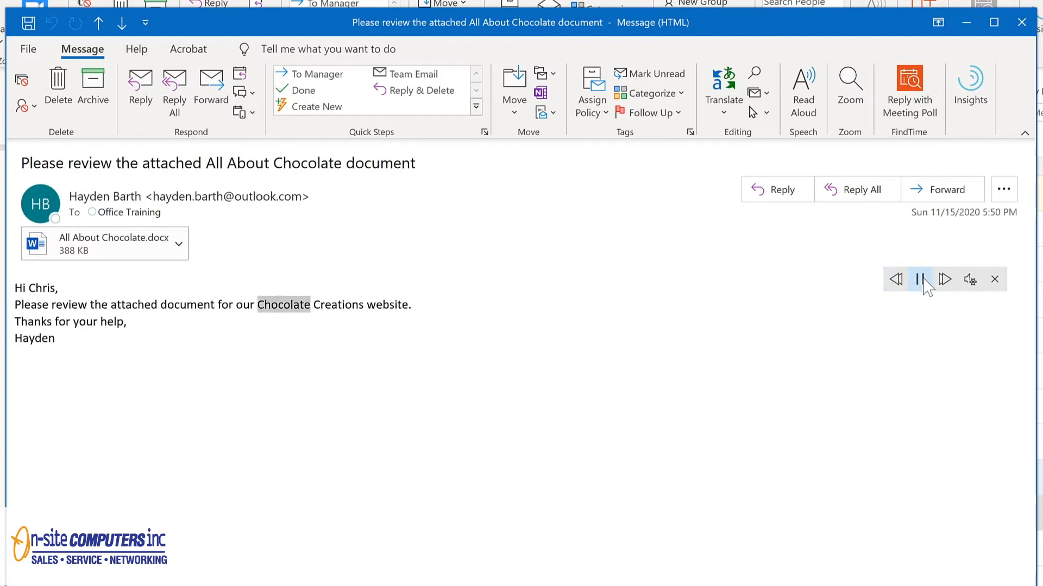
{"action": "left_click", "coordinate": [922, 281]}
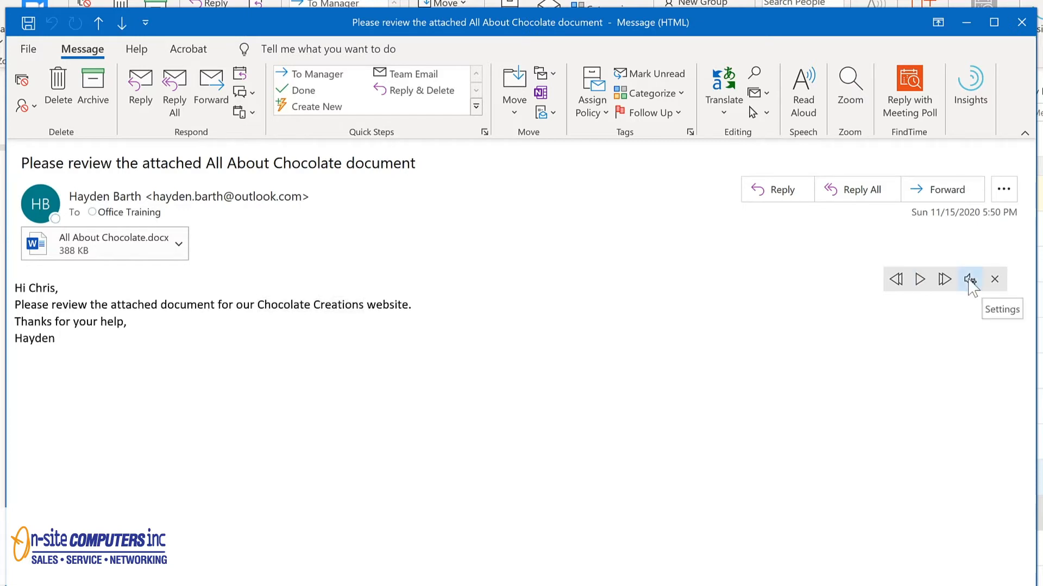
Step: Make the Read Aloud reading speed slightly faster, choose the Microsoft Mark voice, and resume playback
{"action": "left_click", "coordinate": [968, 282]}
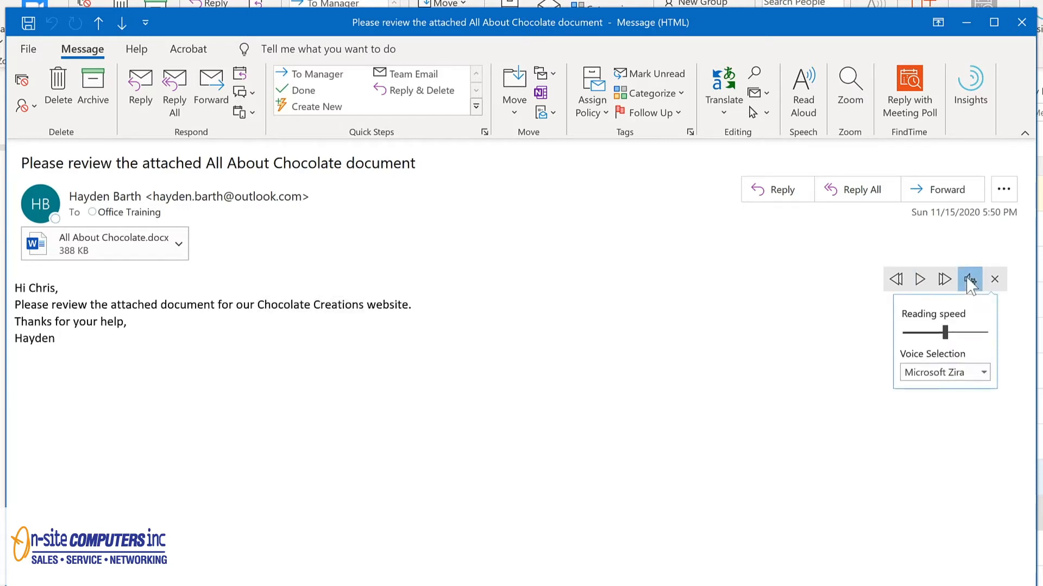
{"action": "left_click_drag", "start_coordinate": [947, 334], "coordinate": [955, 334]}
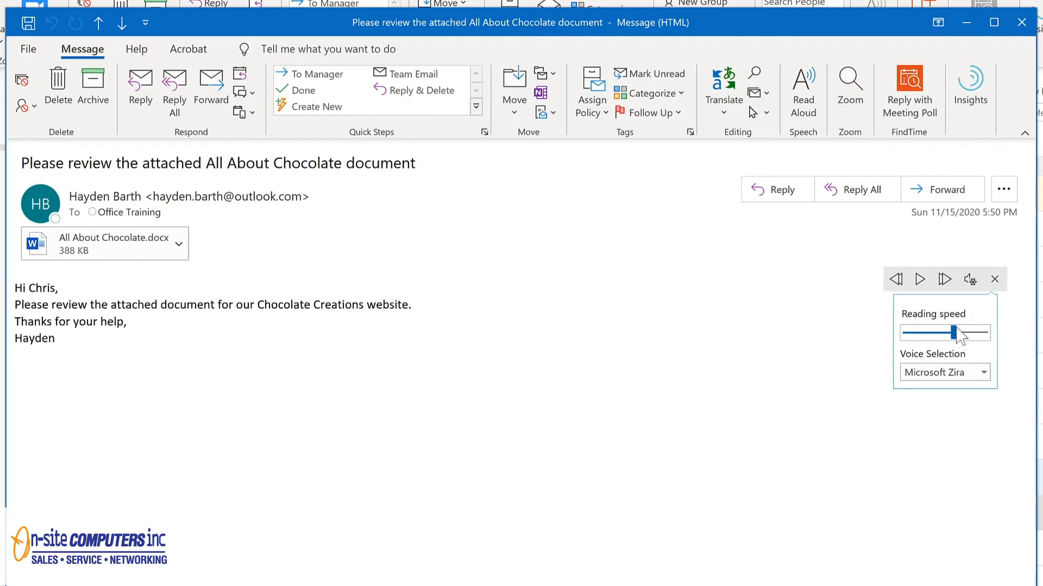
{"action": "left_click", "coordinate": [984, 373]}
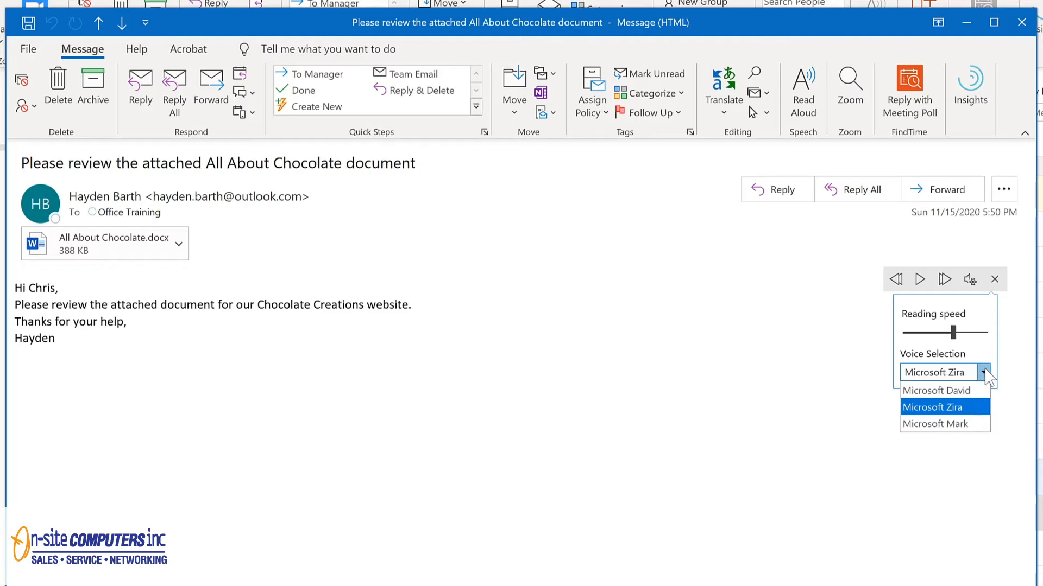
{"action": "left_click", "coordinate": [969, 421]}
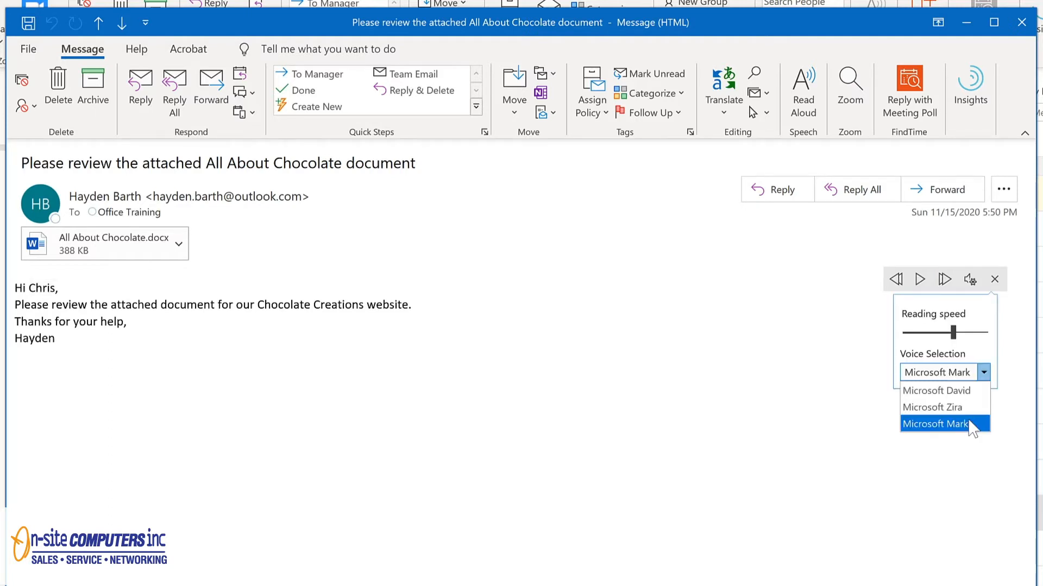
{"action": "left_click", "coordinate": [969, 424]}
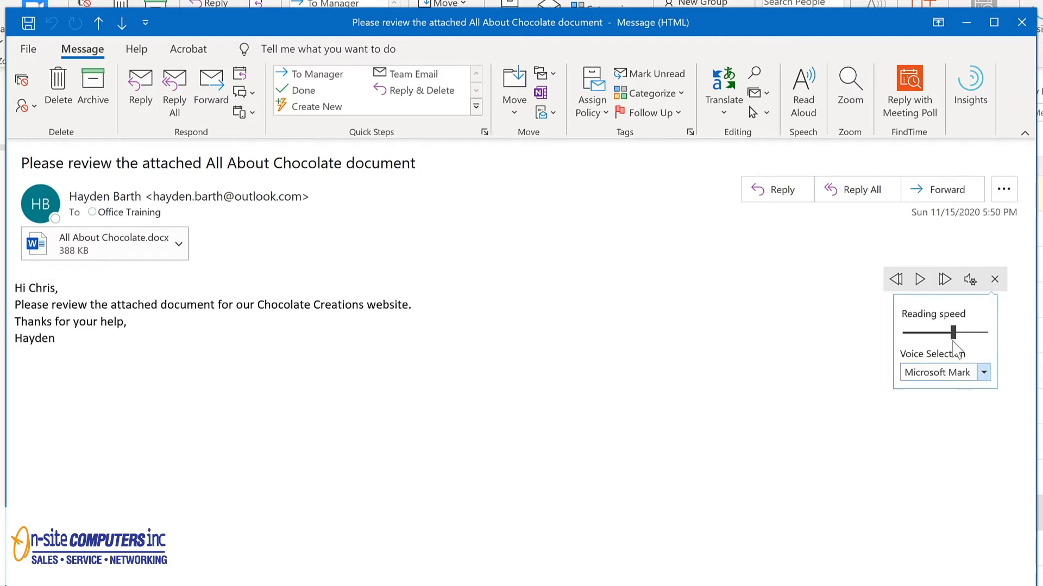
{"action": "left_click", "coordinate": [920, 279]}
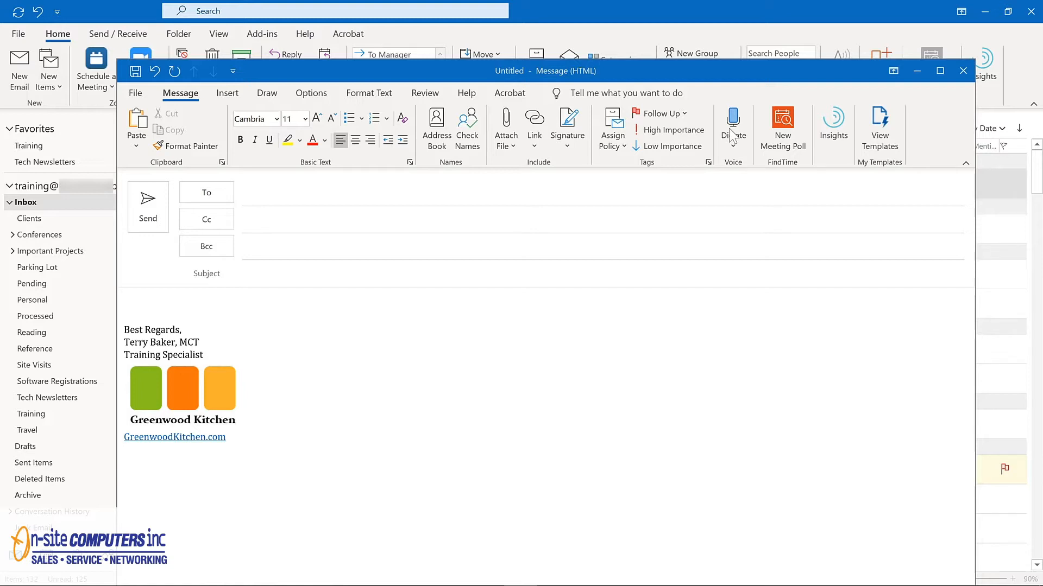
Step: Start dictation in the new untitled message and place the cursor in its body above the signature
{"action": "left_click", "coordinate": [733, 136]}
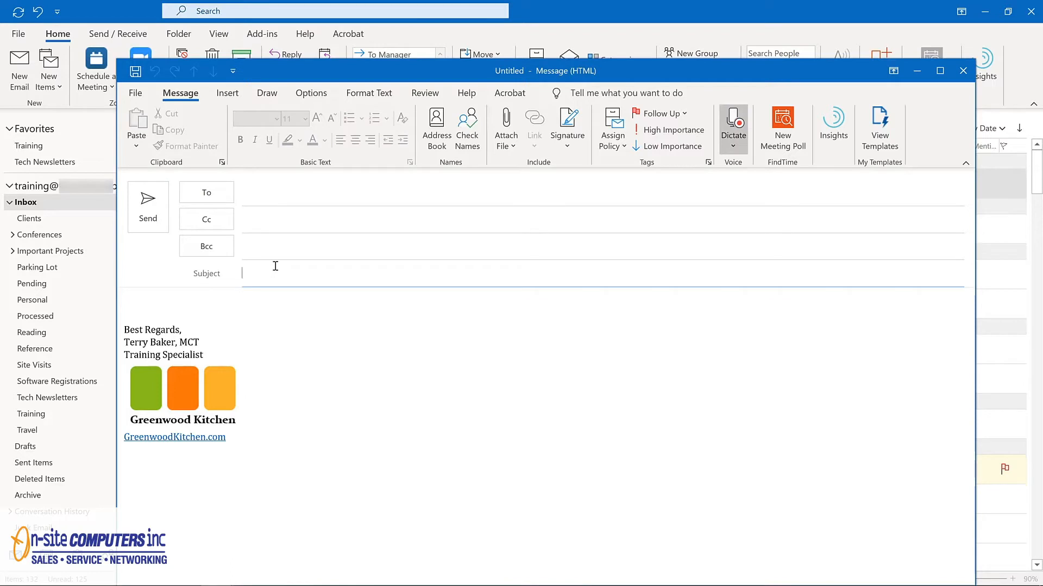
{"action": "left_click", "coordinate": [213, 307]}
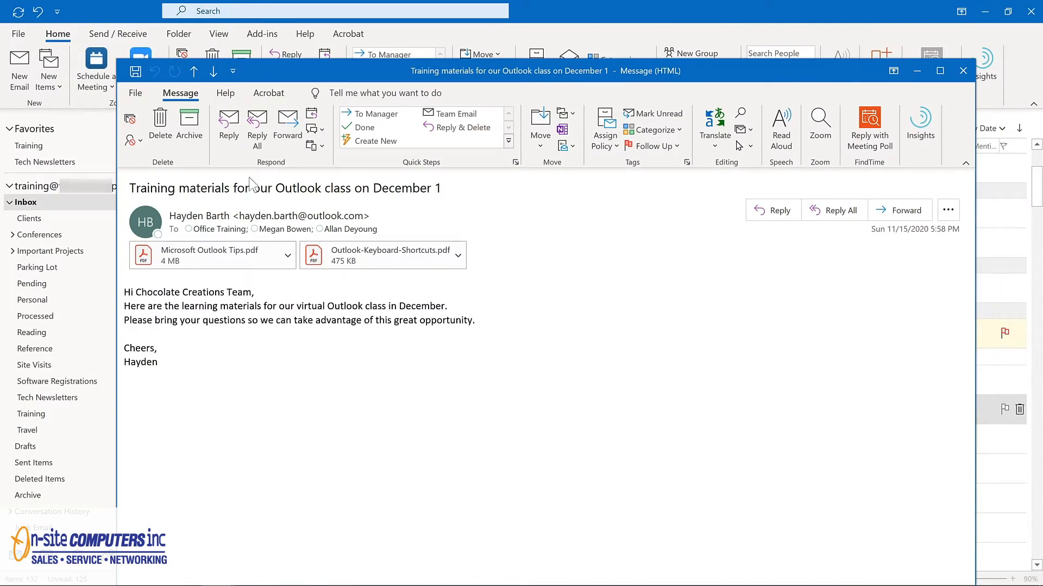
Step: Reply to all with "Thanks so much! I’m looking forward to working together to learn how to be more productive with Outlook."
{"action": "left_click", "coordinate": [258, 133]}
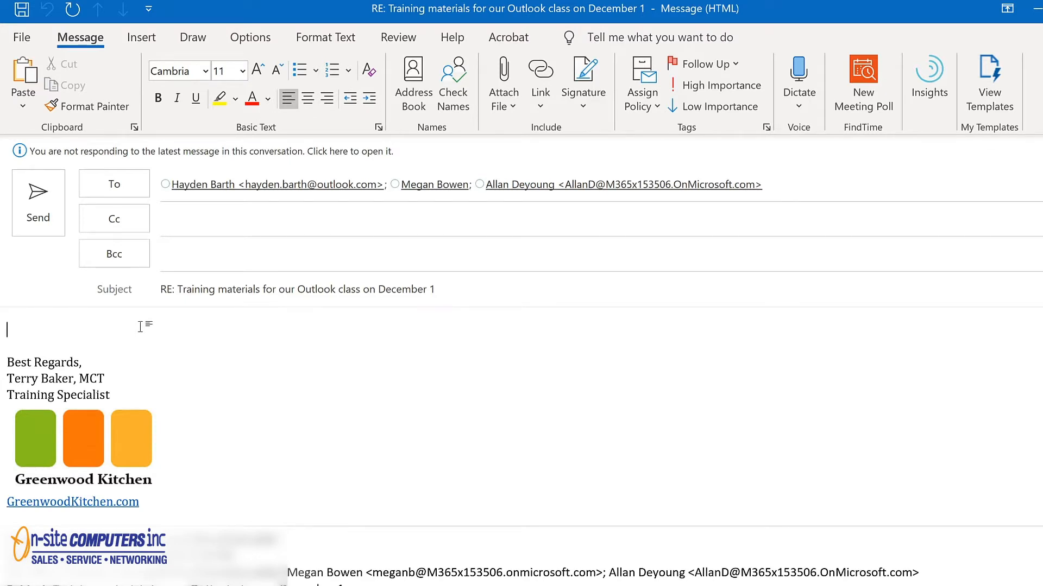
{"action": "type", "text": "Thanks so much! I’m looking forward to working together to learn how to be more productive with Outlook."}
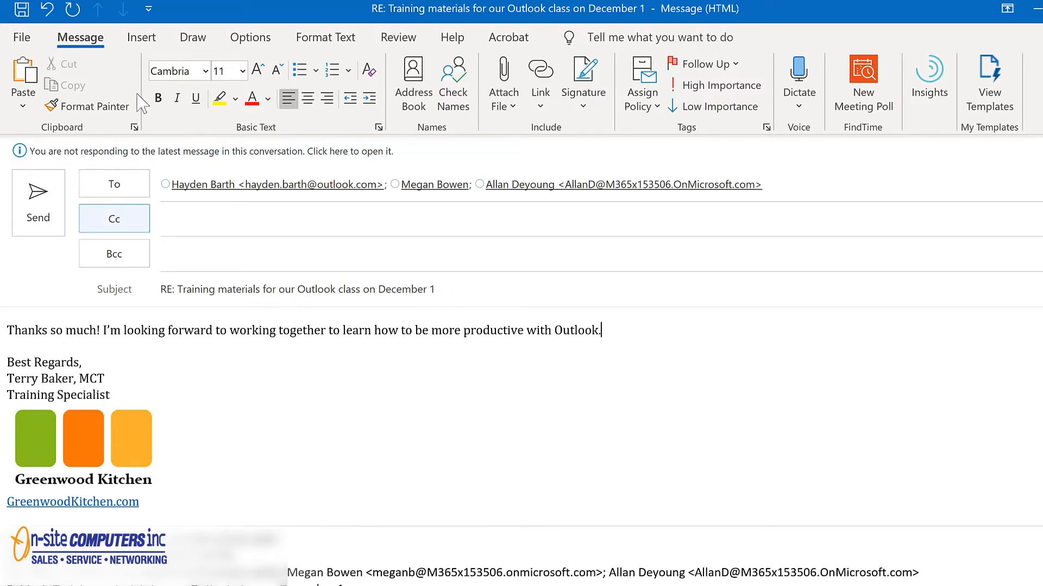
Step: Delay delivery of the reply until 11/30/2020 at 7:00 AM and close the message properties
{"action": "left_click", "coordinate": [260, 44]}
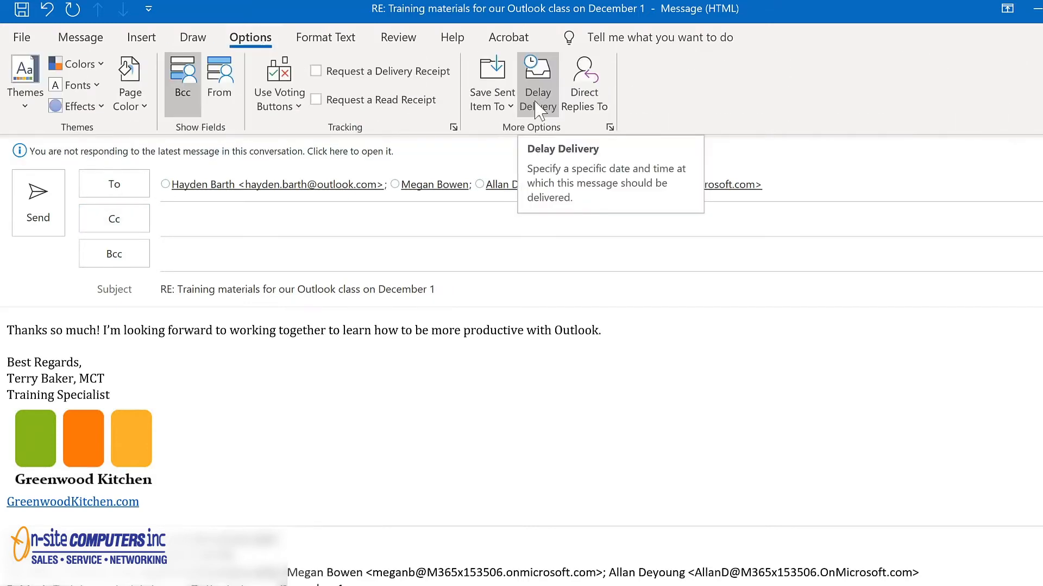
{"action": "left_click", "coordinate": [538, 108]}
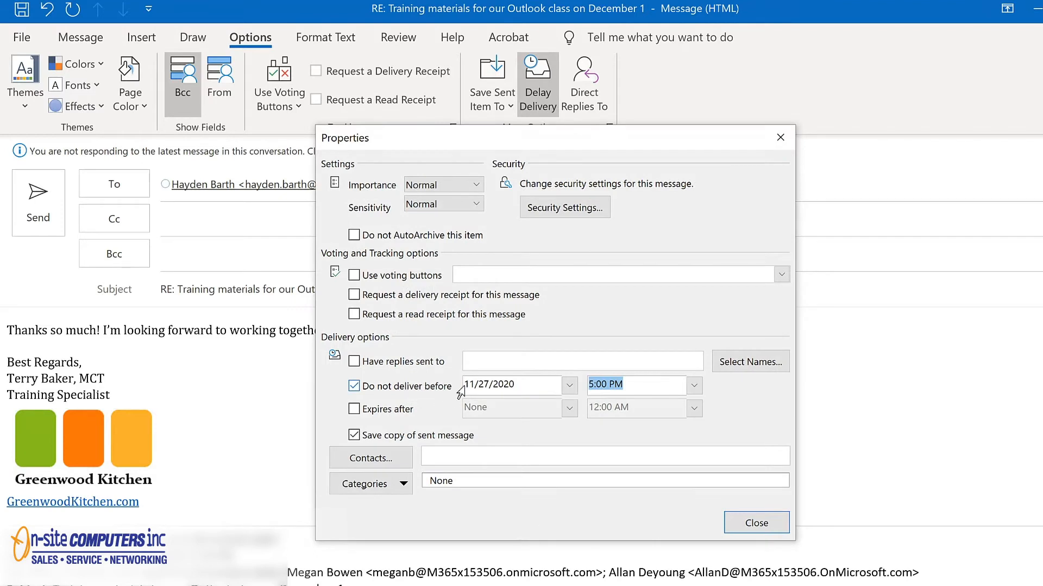
{"action": "left_click", "coordinate": [570, 385]}
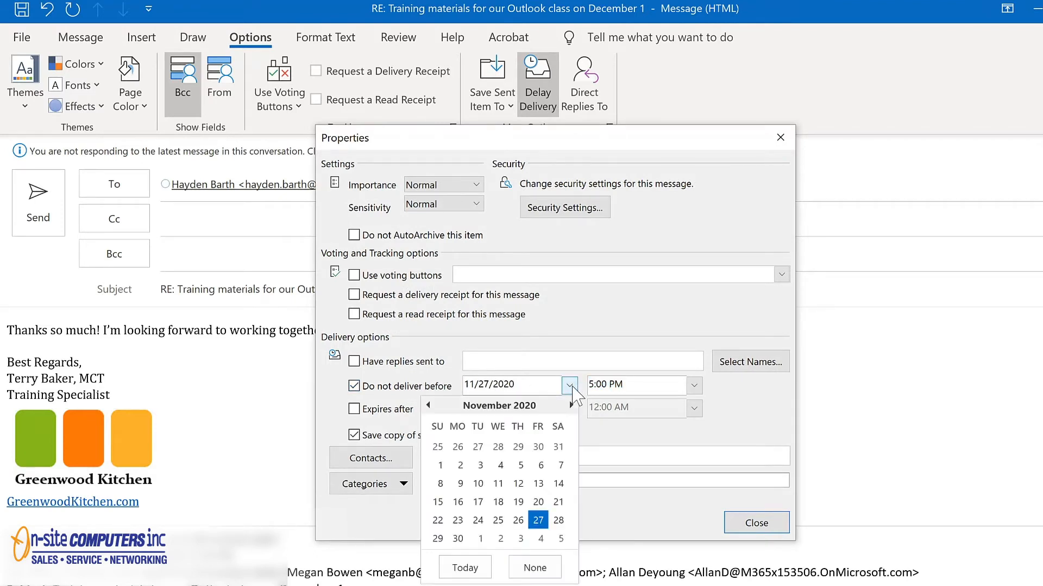
{"action": "left_click", "coordinate": [458, 539]}
{"action": "key", "text": "Tab"}
{"action": "type", "text": "7:00 AM"}
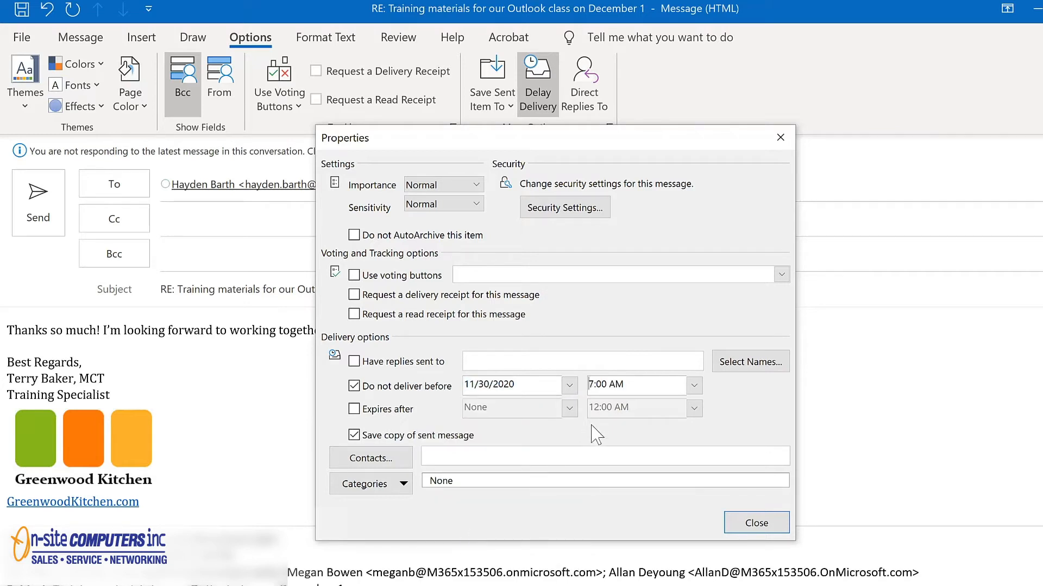
{"action": "left_click", "coordinate": [760, 525]}
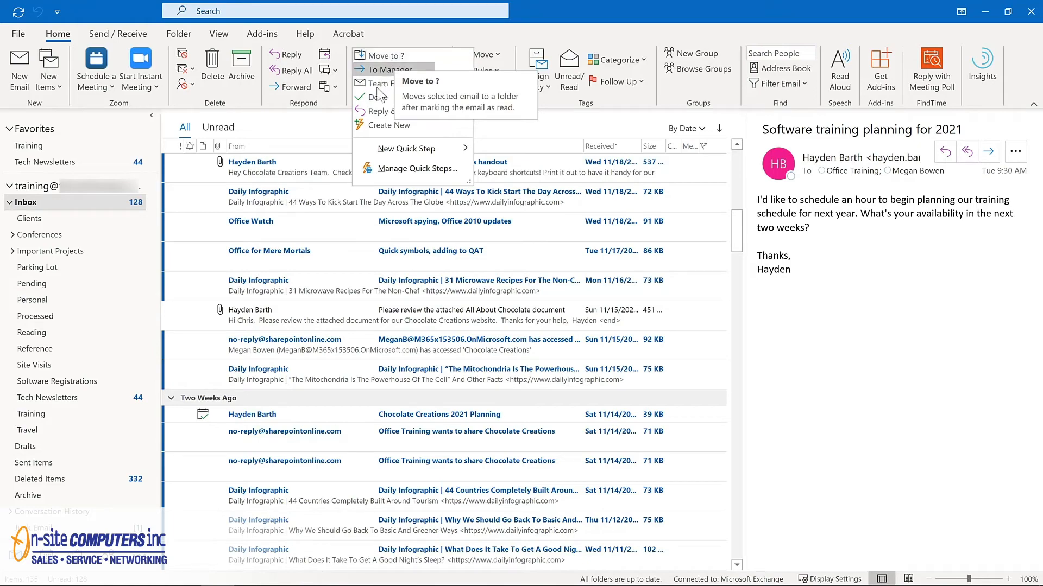
Step: Create a Quick Step named Tech Newsletters with an action that moves messages to the Tech Newsletters folder
{"action": "left_click", "coordinate": [367, 126]}
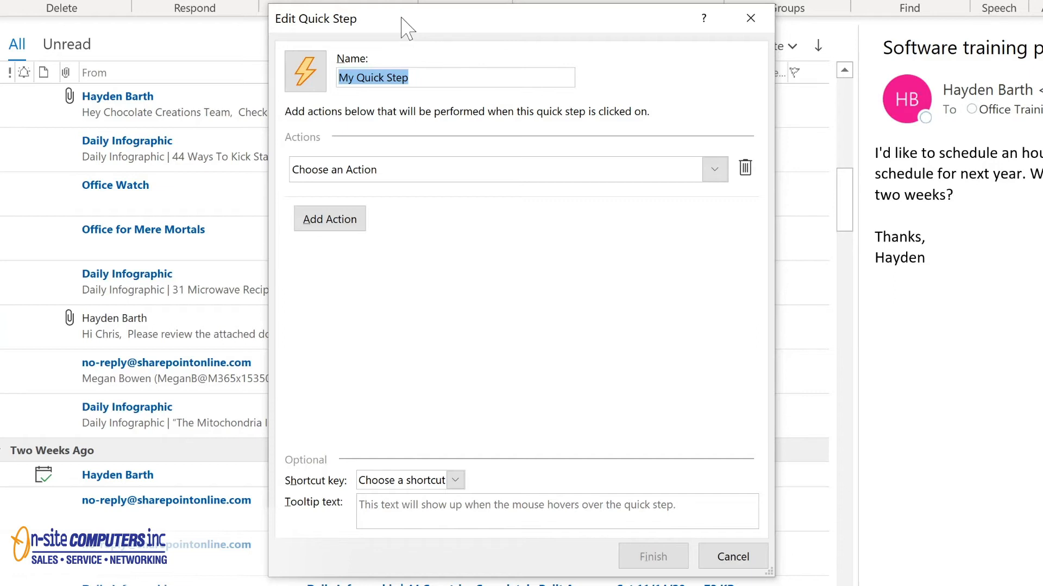
{"action": "type", "text": "Tech Newsletters"}
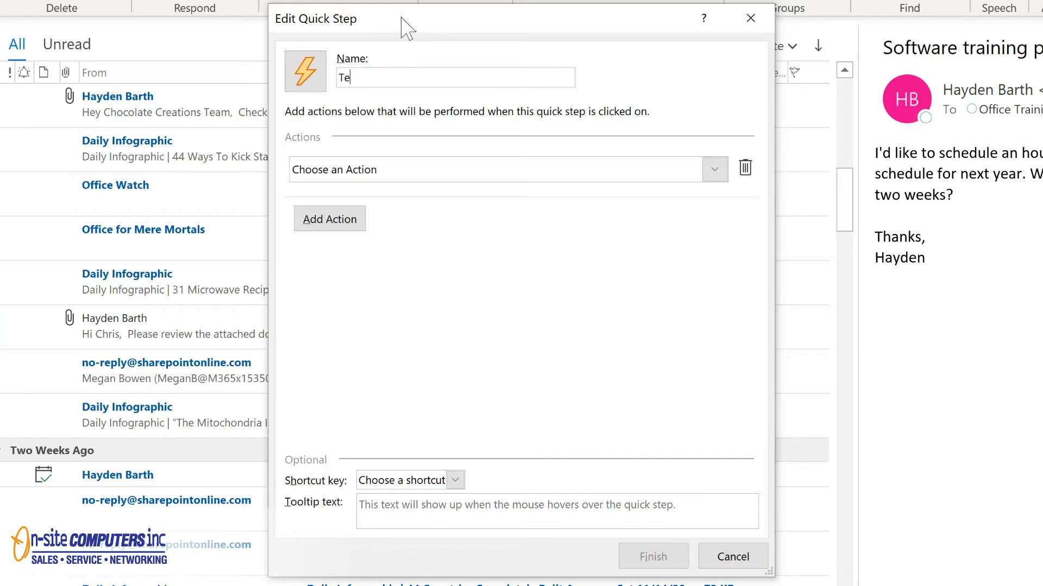
{"action": "left_click", "coordinate": [715, 172]}
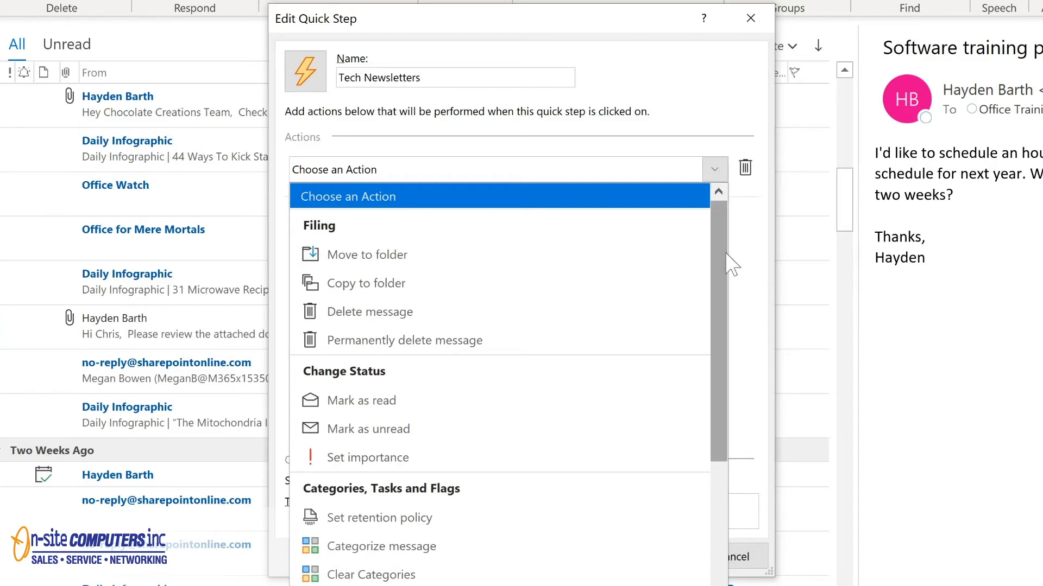
{"action": "left_click_drag", "start_coordinate": [722, 266], "coordinate": [717, 417]}
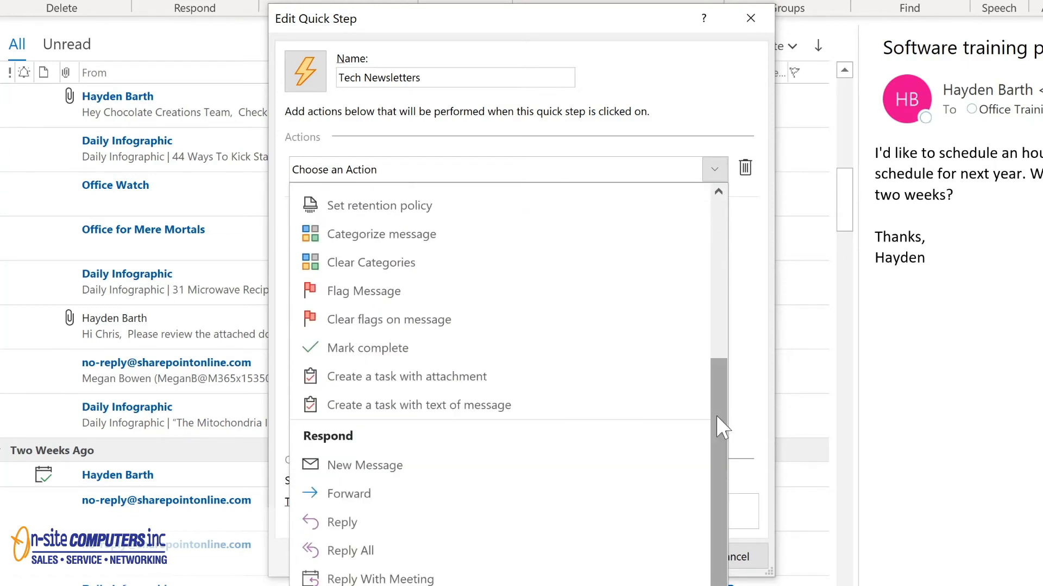
{"action": "left_click_drag", "start_coordinate": [717, 415], "coordinate": [711, 506]}
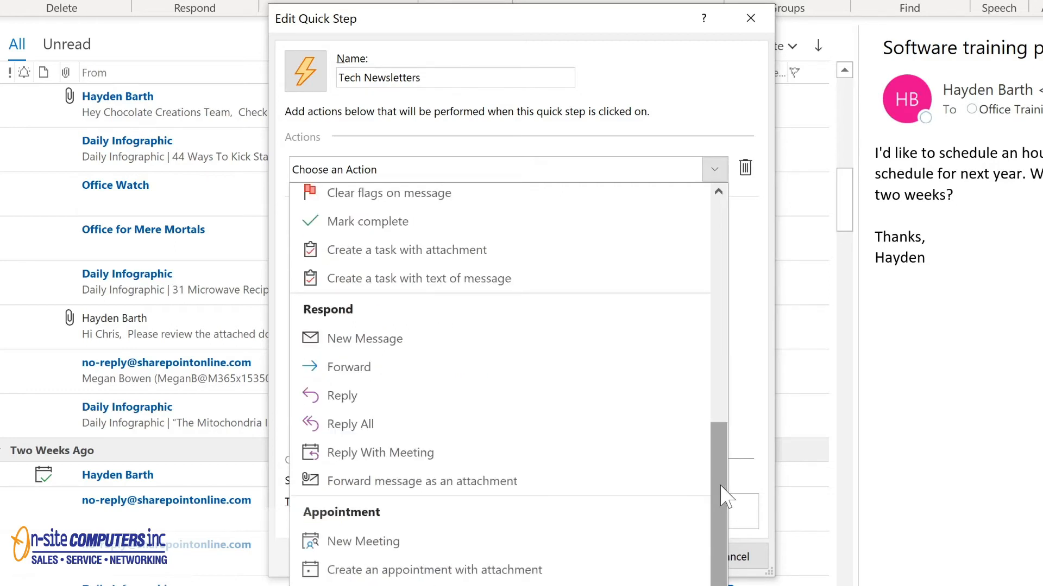
{"action": "scroll", "coordinate": [396, 251], "scroll_direction": "up", "scroll_amount": 10}
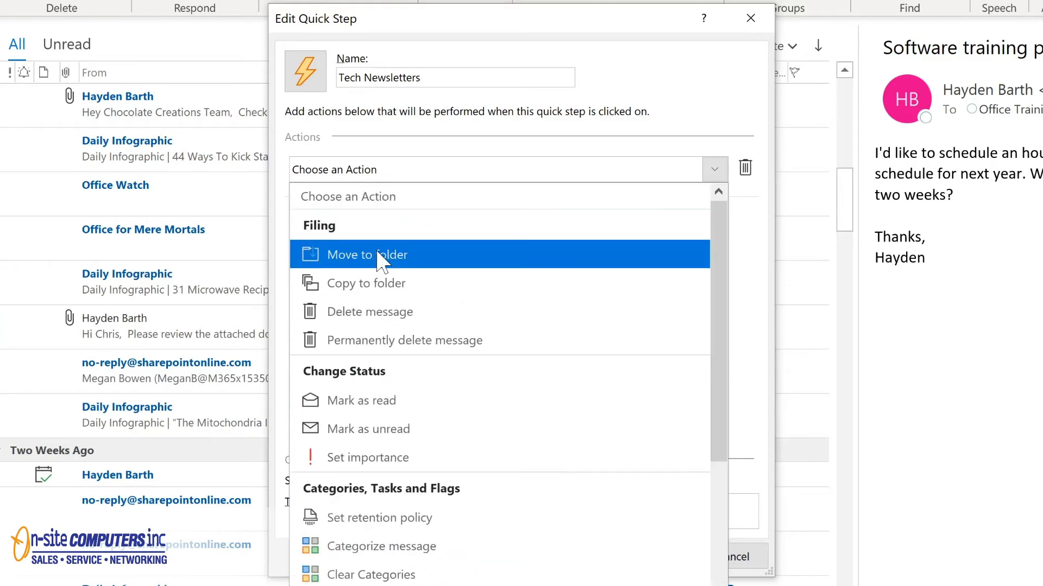
{"action": "left_click", "coordinate": [383, 260]}
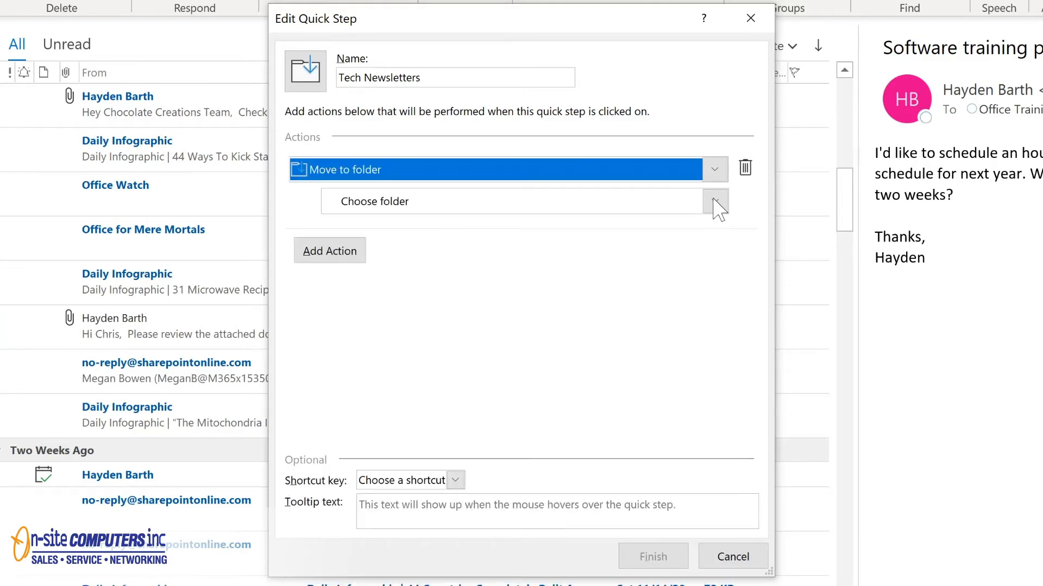
{"action": "left_click", "coordinate": [714, 203]}
{"action": "left_click", "coordinate": [715, 203]}
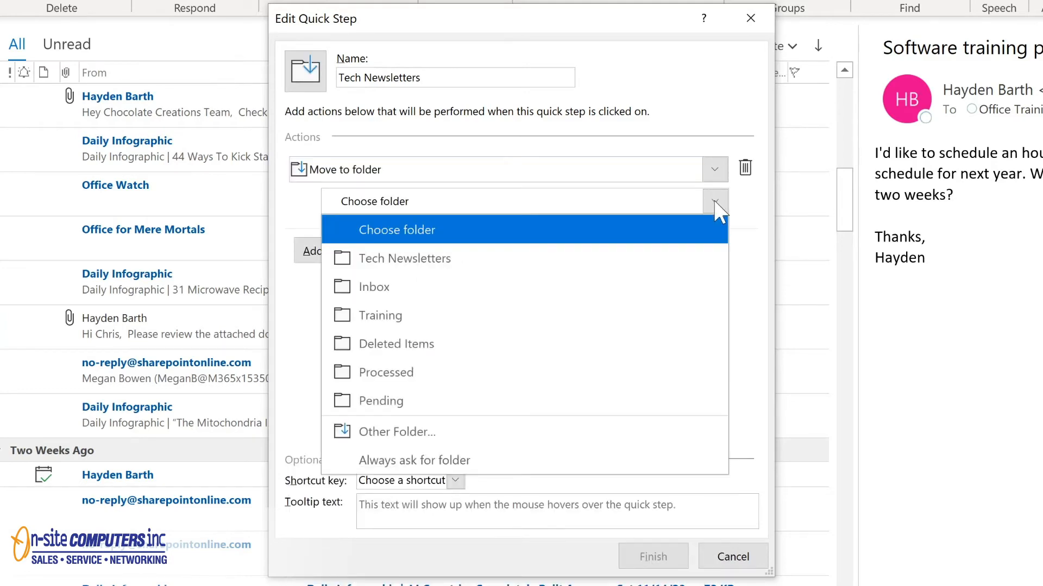
{"action": "left_click", "coordinate": [472, 259]}
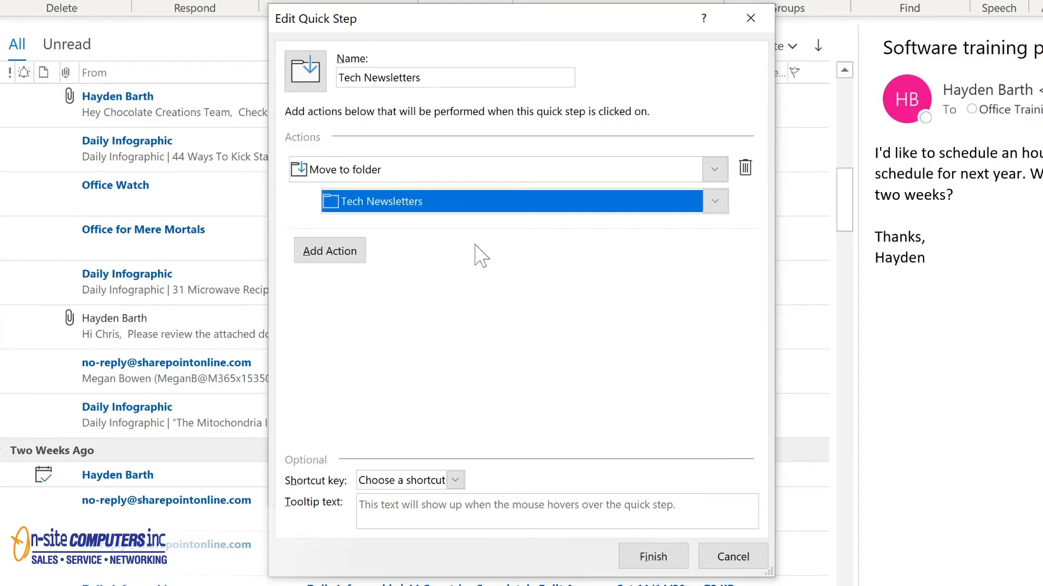
Step: Add a second action to the Quick Step that marks the message as read
{"action": "left_click", "coordinate": [330, 258]}
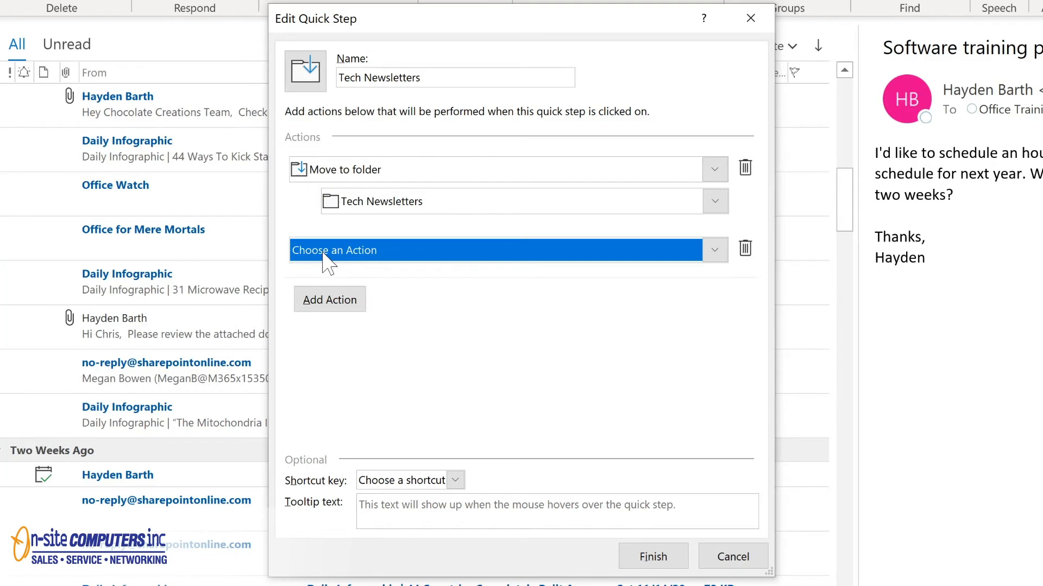
{"action": "left_click", "coordinate": [363, 251]}
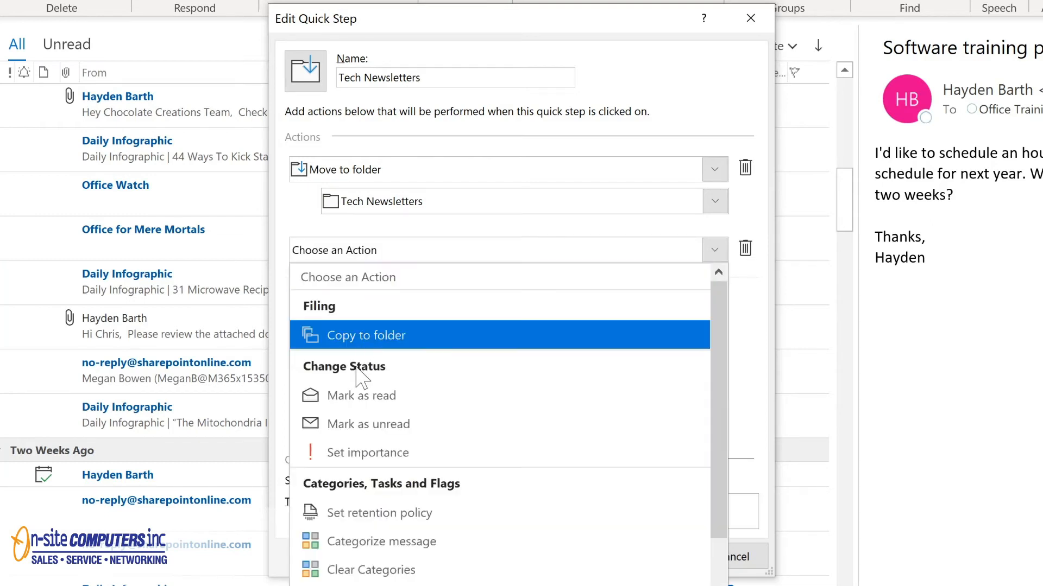
{"action": "left_click", "coordinate": [365, 401]}
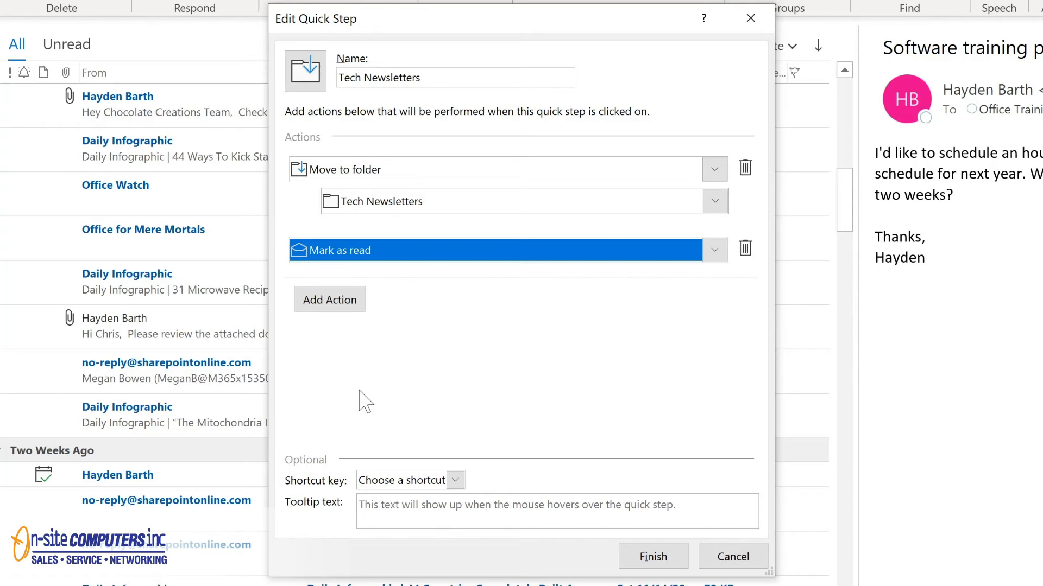
Step: Assign the CTRL+SHIFT+1 shortcut and the tooltip "Move to Tech Newsletter folder" to the Quick Step, and save it
{"action": "left_click", "coordinate": [455, 481]}
{"action": "left_click", "coordinate": [407, 521]}
{"action": "type", "text": "Move to Tech Newsletter folder"}
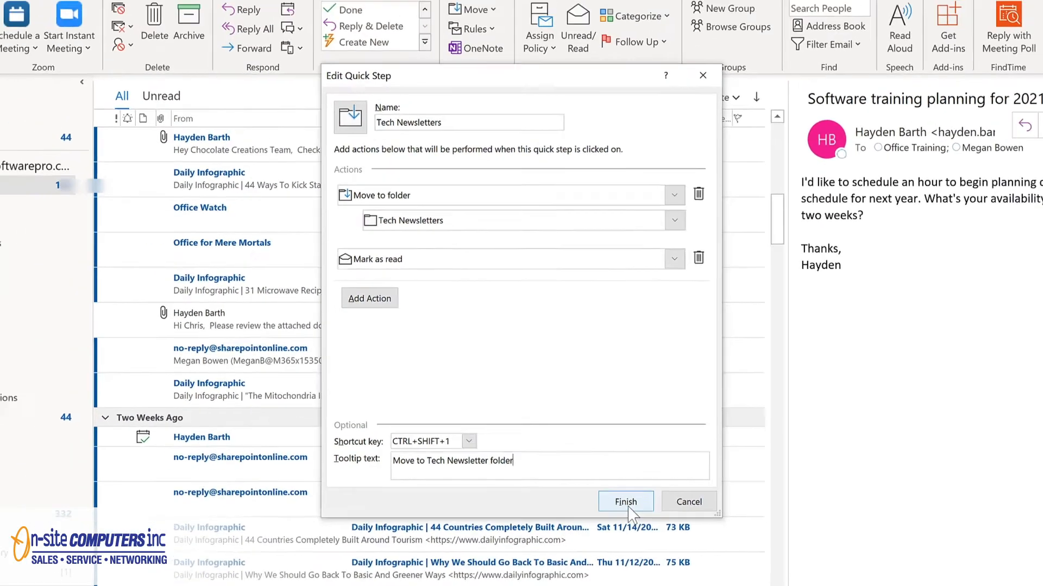
{"action": "left_click", "coordinate": [625, 503]}
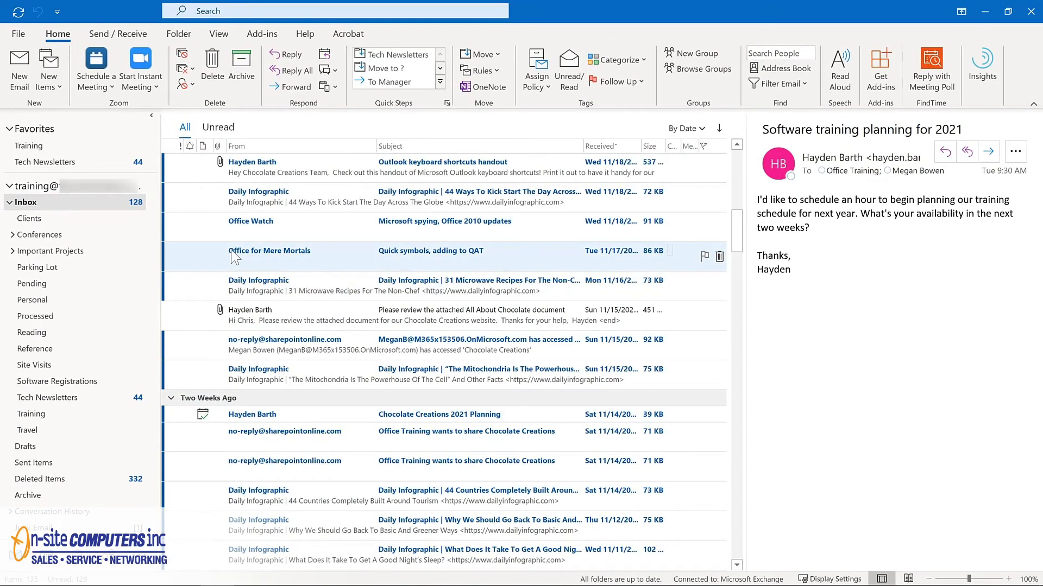
Step: Apply the Tech Newsletters Quick Step to the Office Watch and Office for Mere Mortals messages in the Inbox
{"action": "left_click", "coordinate": [252, 226]}
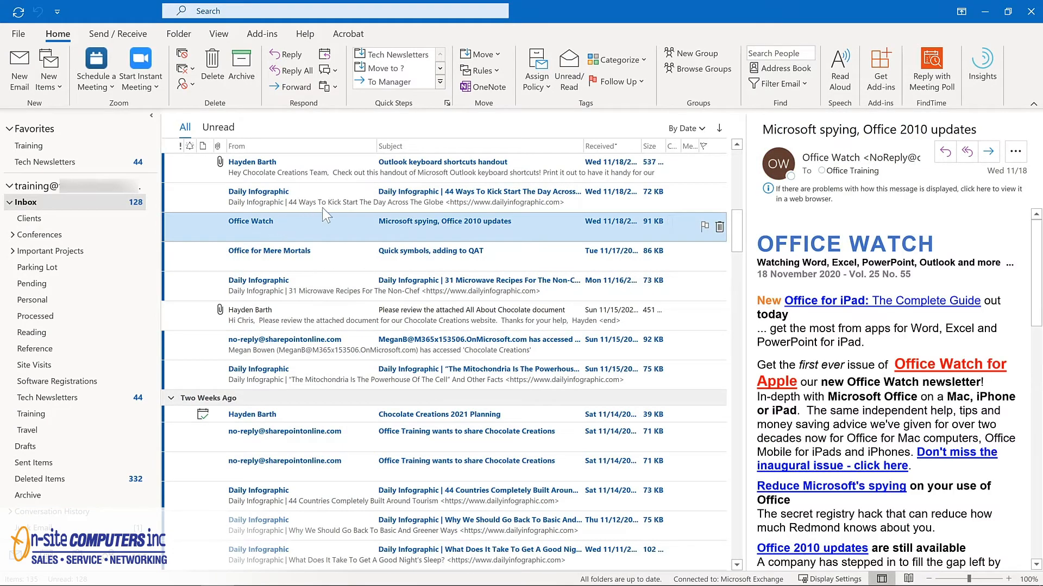
{"action": "left_click", "coordinate": [413, 55]}
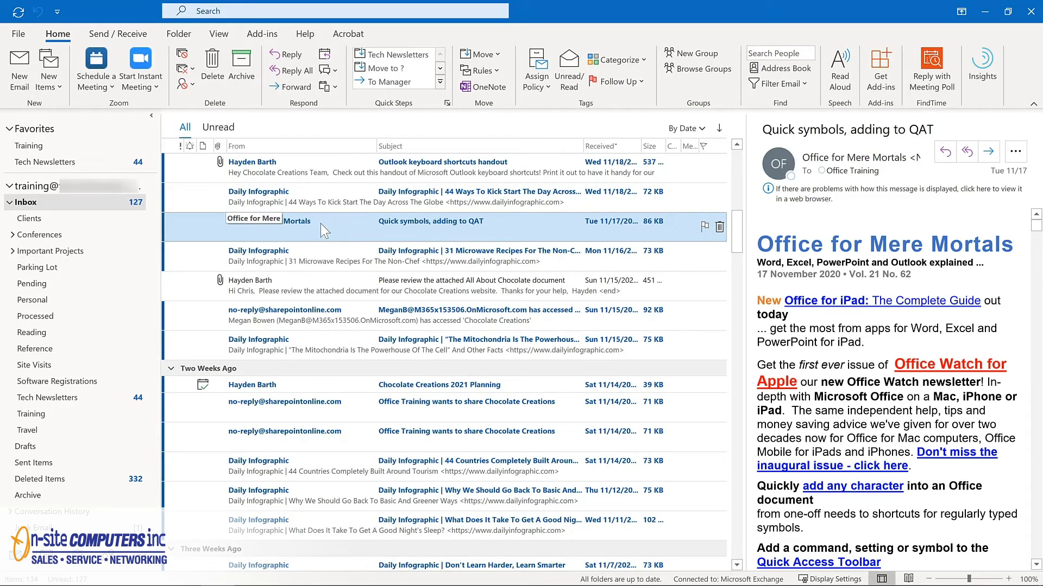
{"action": "key", "text": "ctrl+shift+1"}
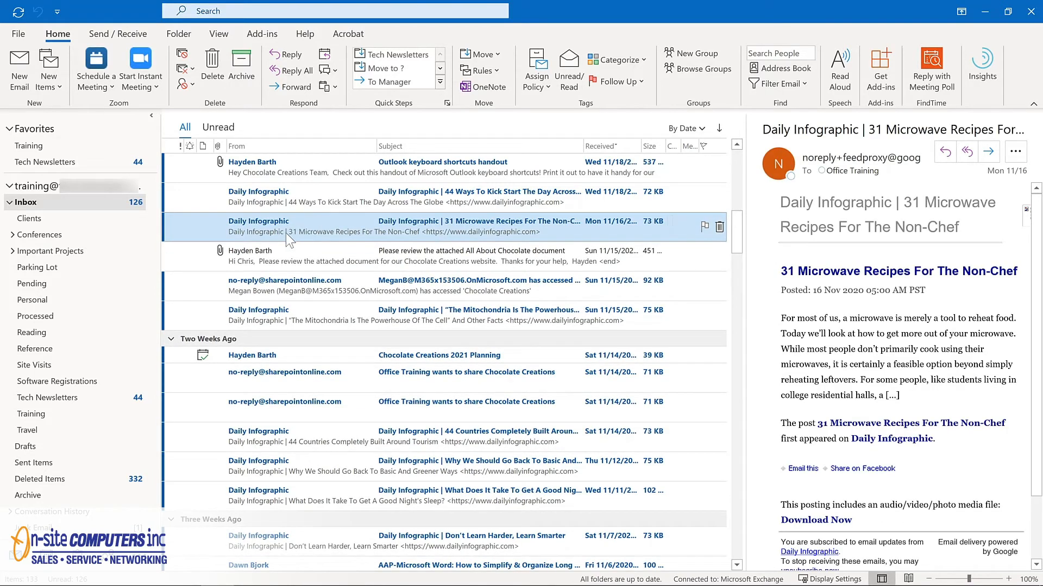
Step: Check the Tech Newsletters folder for the filed messages and open the Quick Steps manager
{"action": "left_click", "coordinate": [89, 400]}
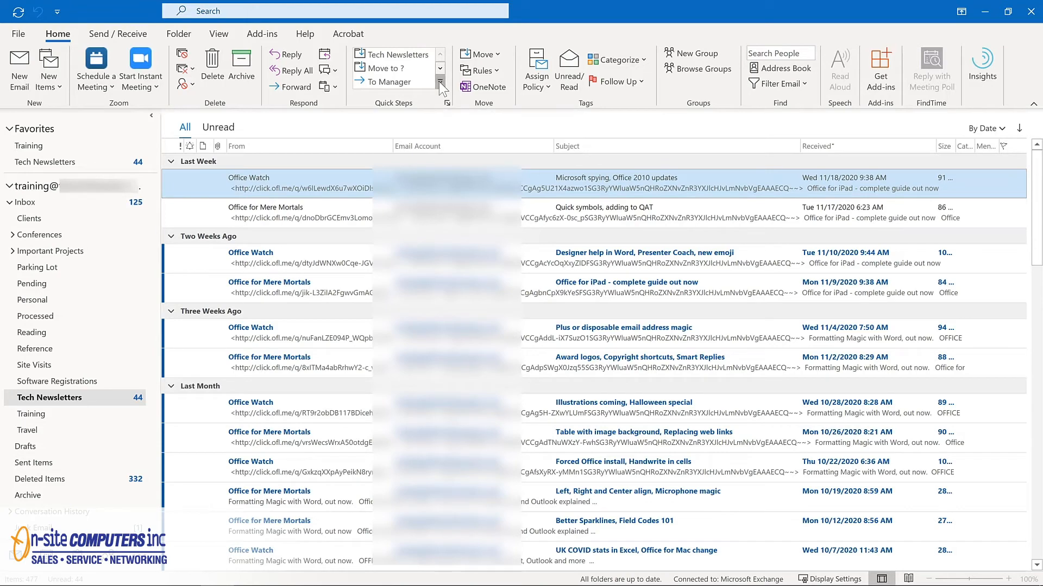
{"action": "left_click", "coordinate": [438, 82]}
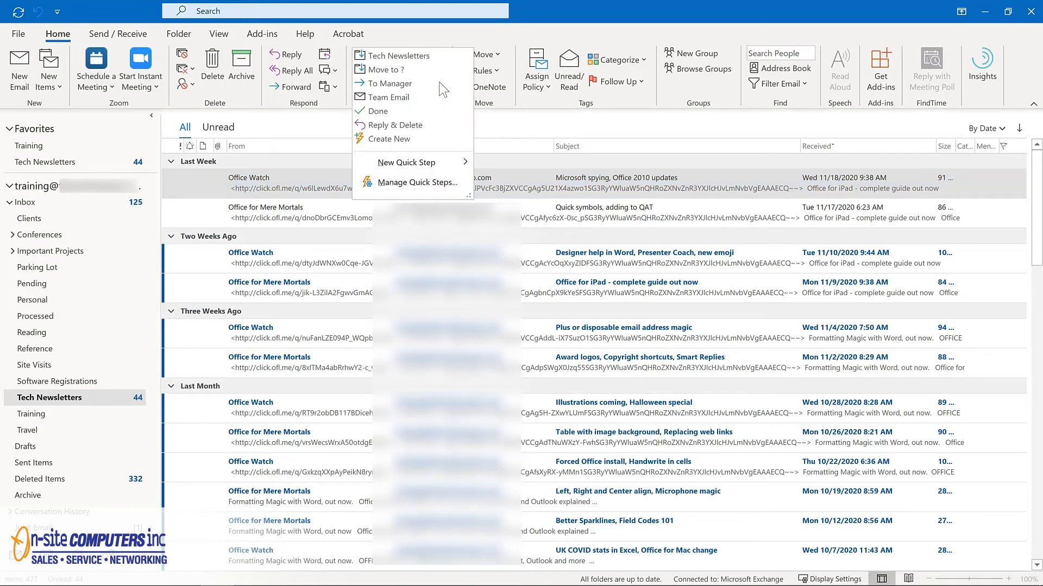
{"action": "left_click", "coordinate": [401, 182]}
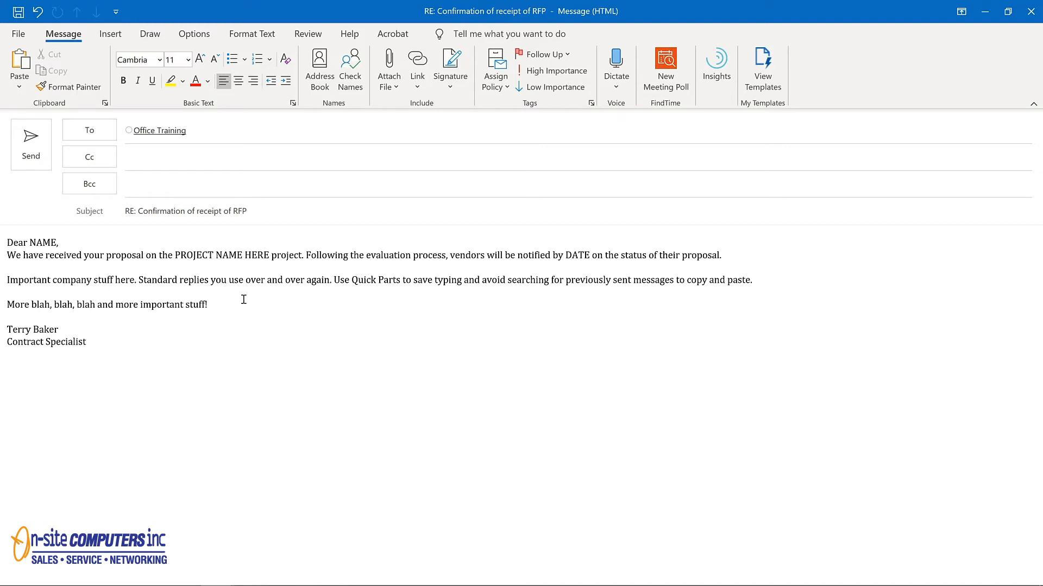
Step: Begin saving the entire body of the RFP confirmation reply as a Quick Part named "Proposal response"
{"action": "key", "text": "ctrl+a"}
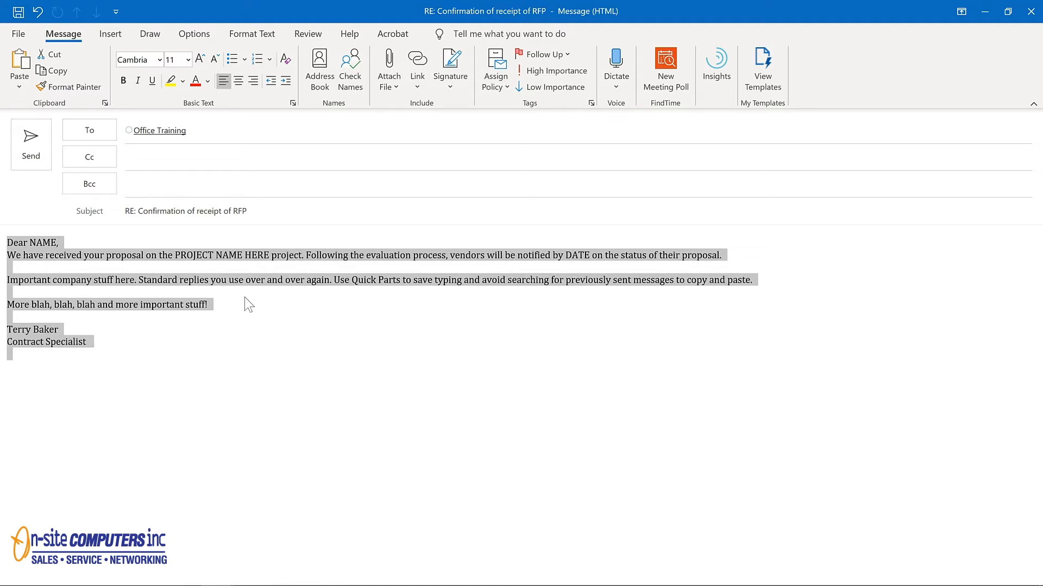
{"action": "left_click", "coordinate": [103, 34]}
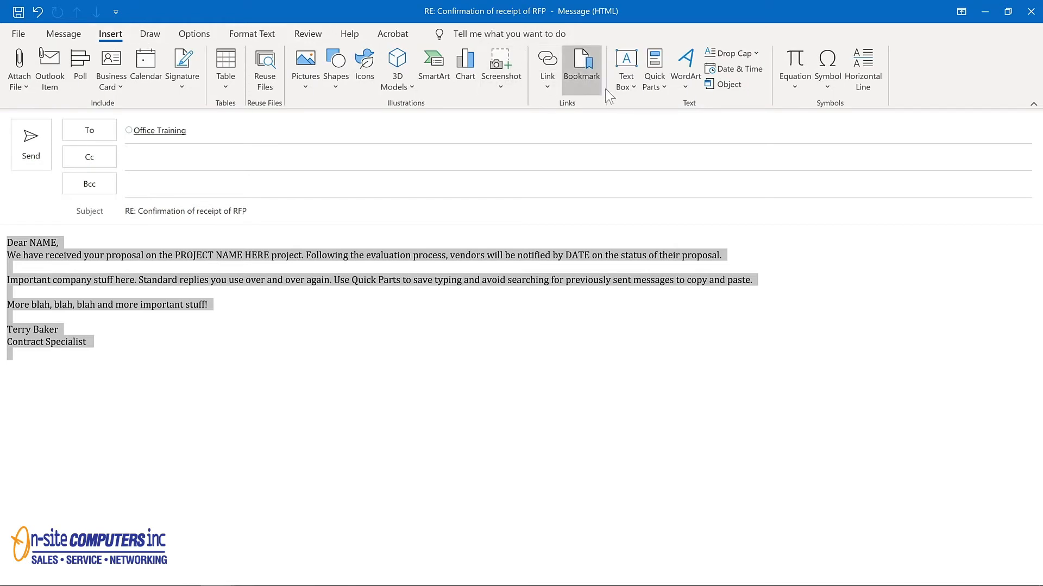
{"action": "left_click", "coordinate": [664, 89]}
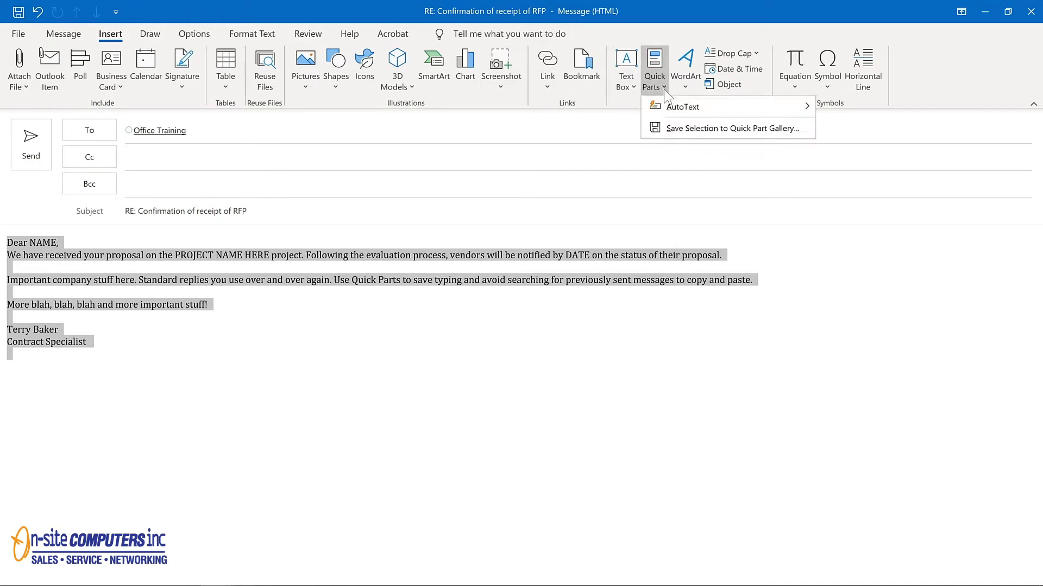
{"action": "left_click", "coordinate": [684, 129]}
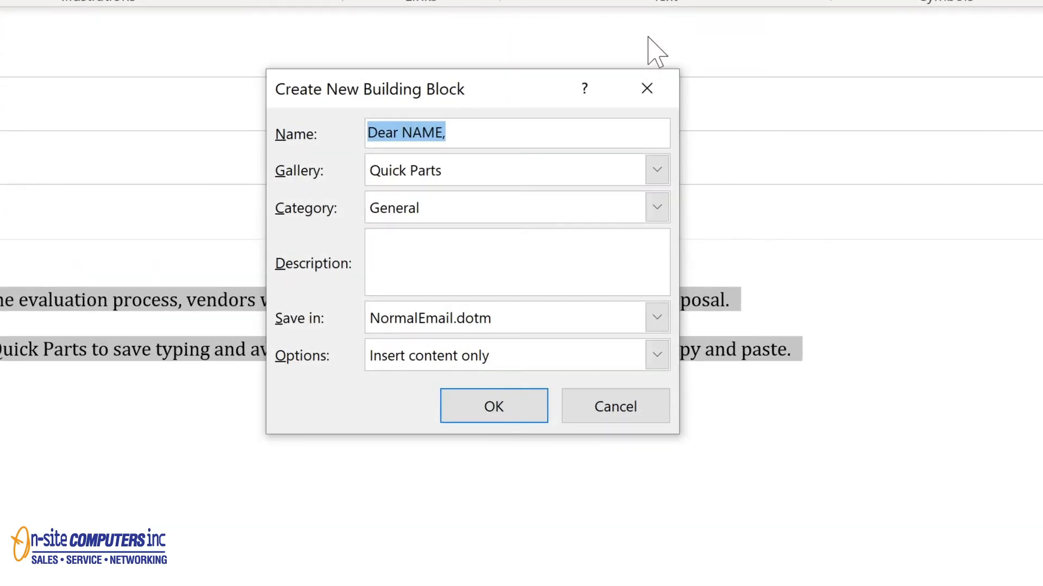
{"action": "type", "text": "Proposal response"}
Step: Create a new category named Proposals for the Quick Part
{"action": "left_click", "coordinate": [657, 207]}
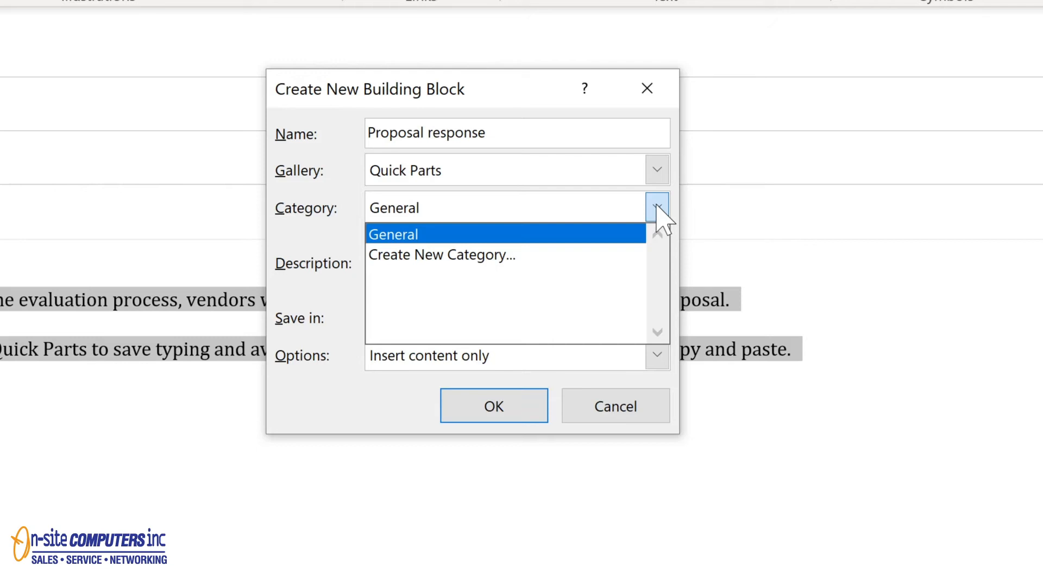
{"action": "left_click", "coordinate": [442, 255]}
{"action": "type", "text": "Pro"}
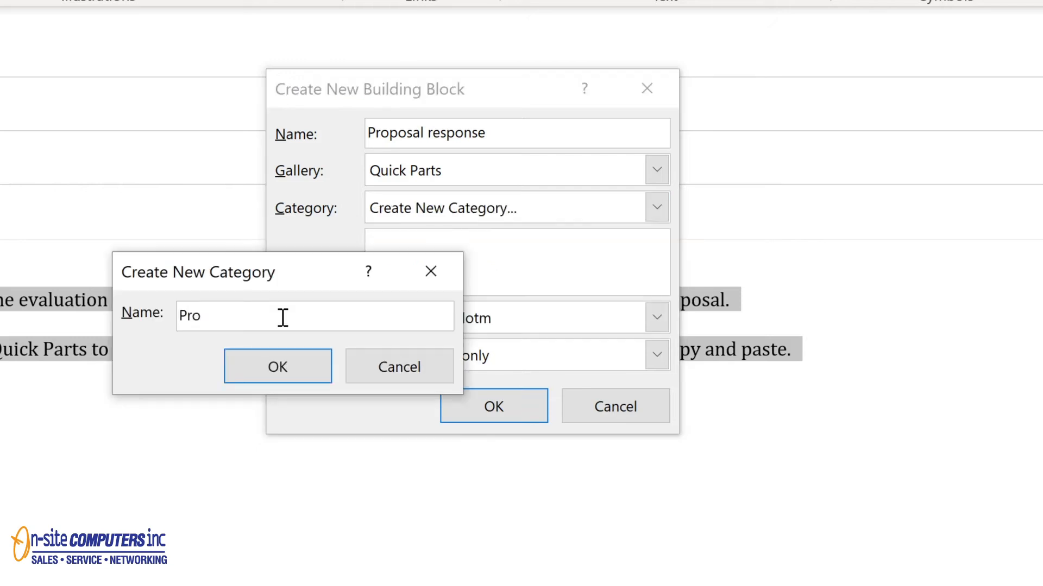
{"action": "type", "text": "posals"}
{"action": "key", "text": "Return"}
Step: Describe the Quick Part as "Response to project proposals", keep the Insert content only option, and save it
{"action": "left_click", "coordinate": [409, 241]}
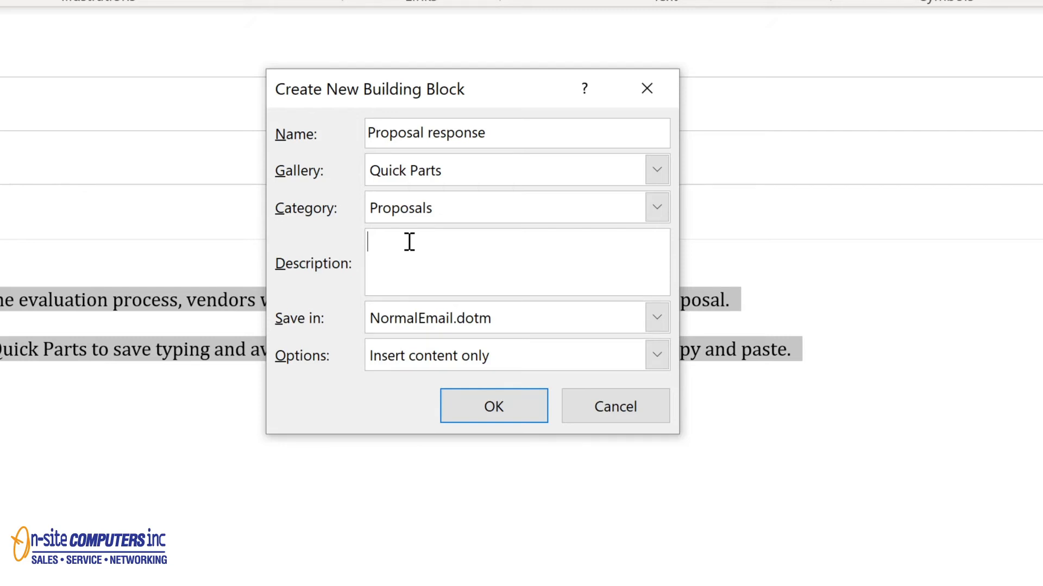
{"action": "type", "text": "Response to project proposals"}
{"action": "left_click", "coordinate": [656, 356]}
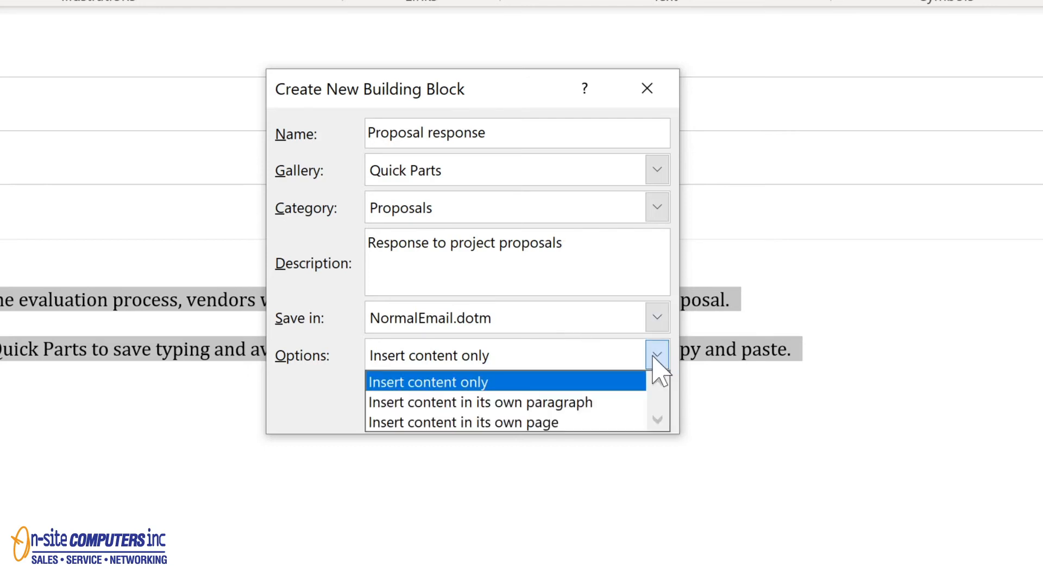
{"action": "left_click", "coordinate": [654, 357]}
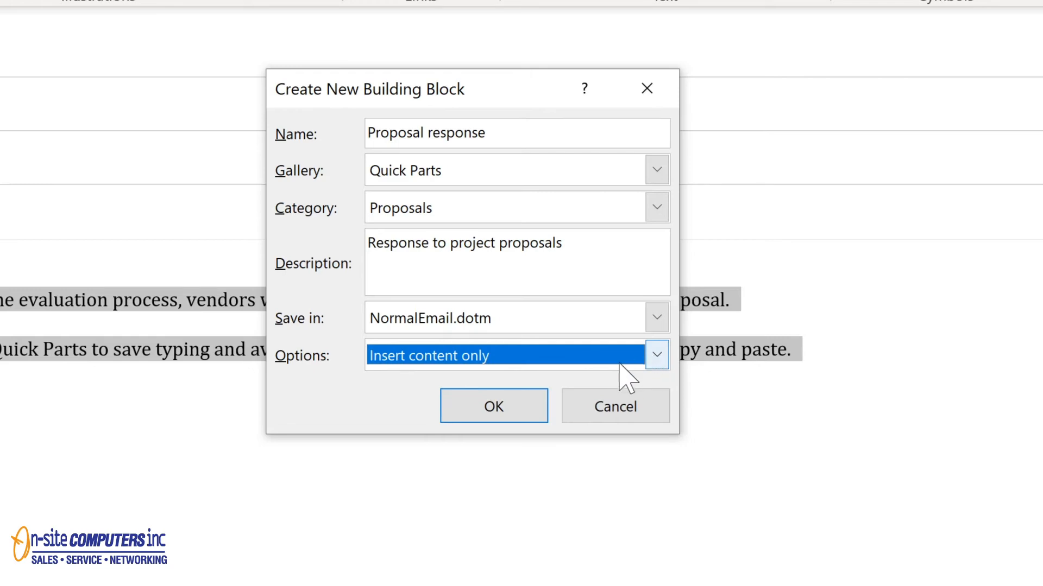
{"action": "left_click", "coordinate": [495, 408]}
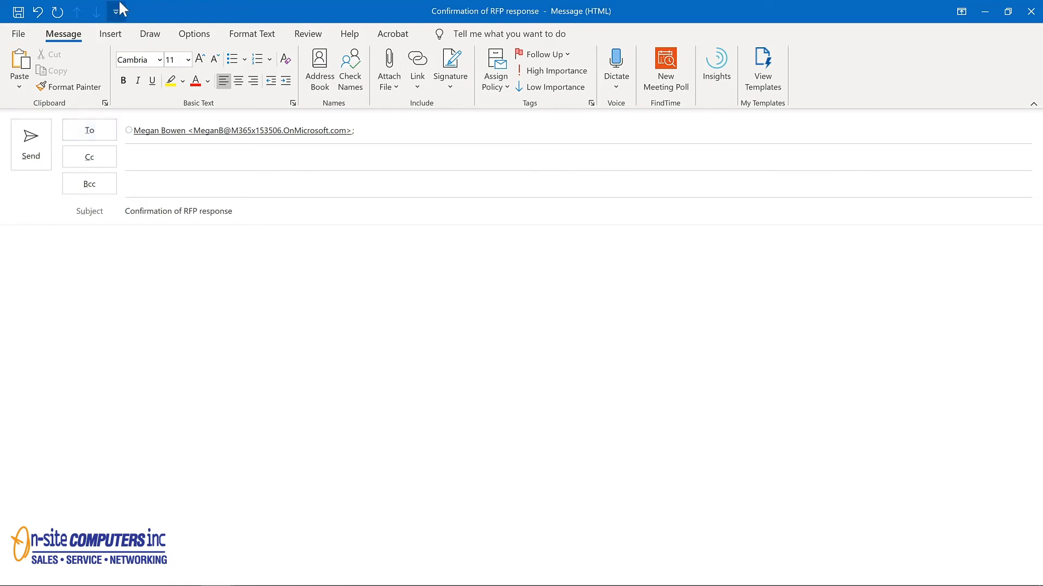
Step: Insert the Proposal response Quick Part into the body of the "Confirmation of RFP response" message
{"action": "left_click", "coordinate": [114, 38]}
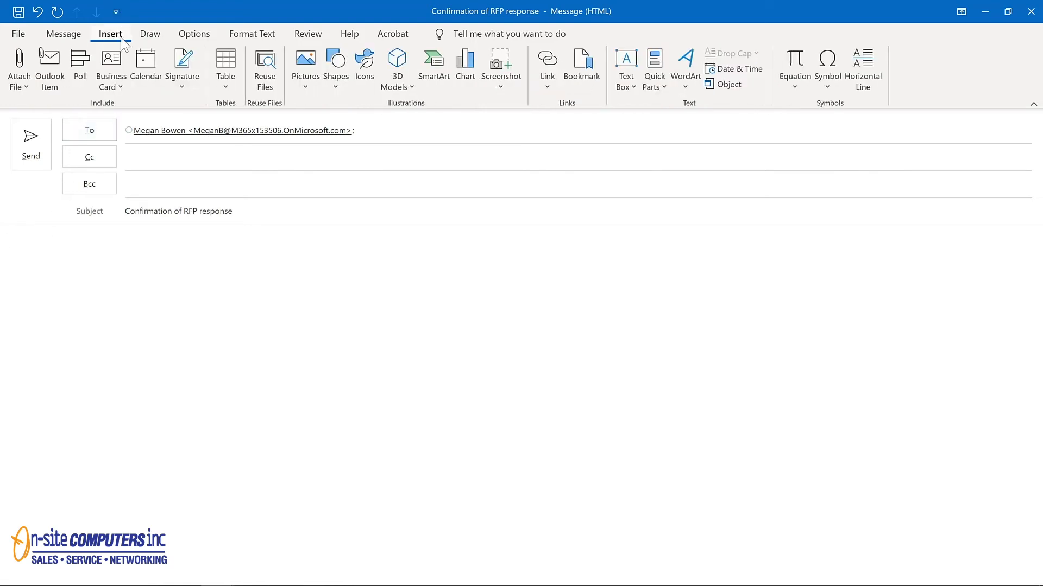
{"action": "left_click", "coordinate": [653, 97]}
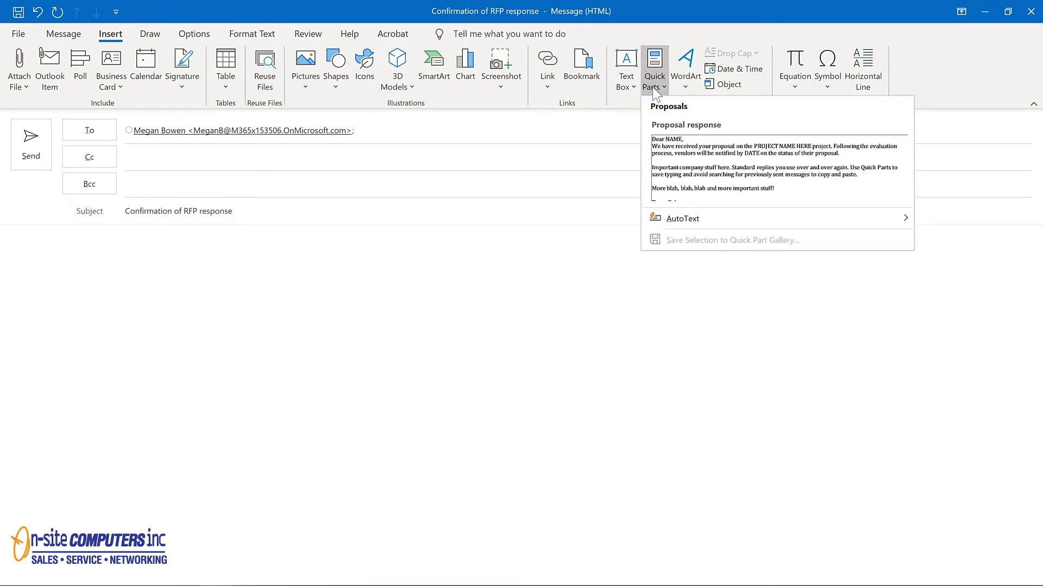
{"action": "left_click", "coordinate": [699, 159]}
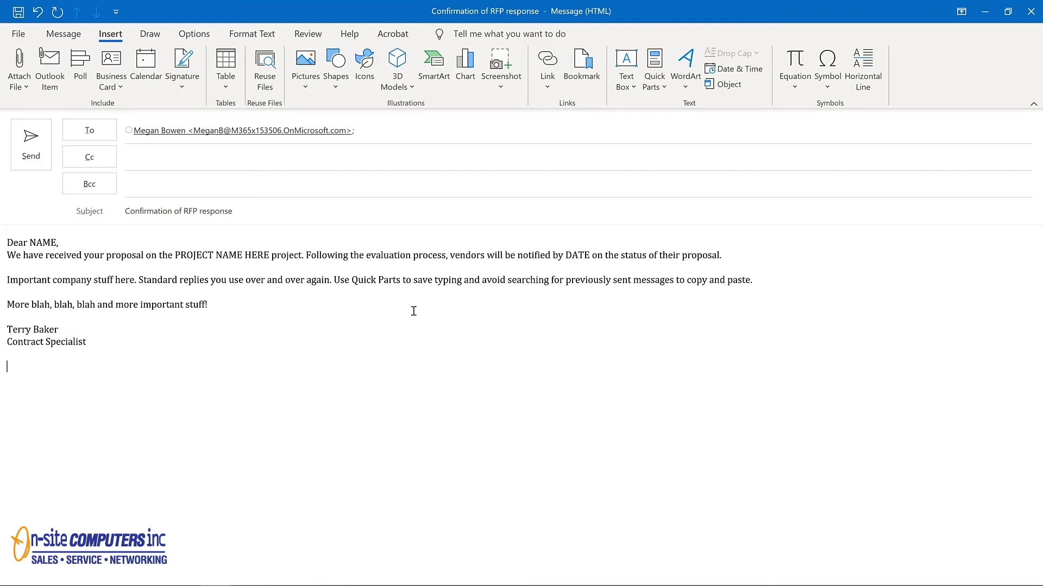
Step: Open the organize and delete options for the Proposal response Quick Part
{"action": "left_click", "coordinate": [653, 87]}
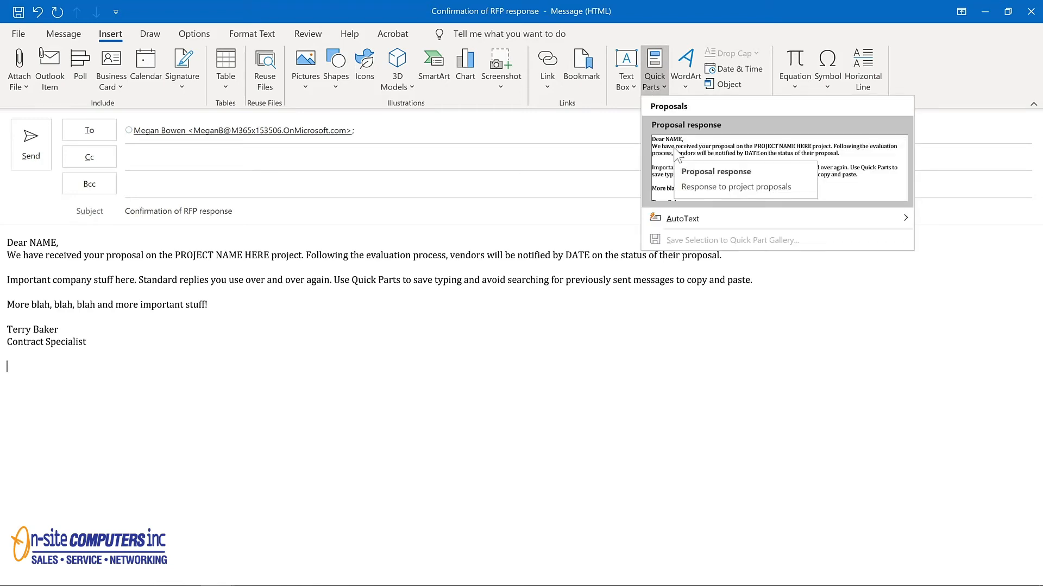
{"action": "right_click", "coordinate": [676, 154]}
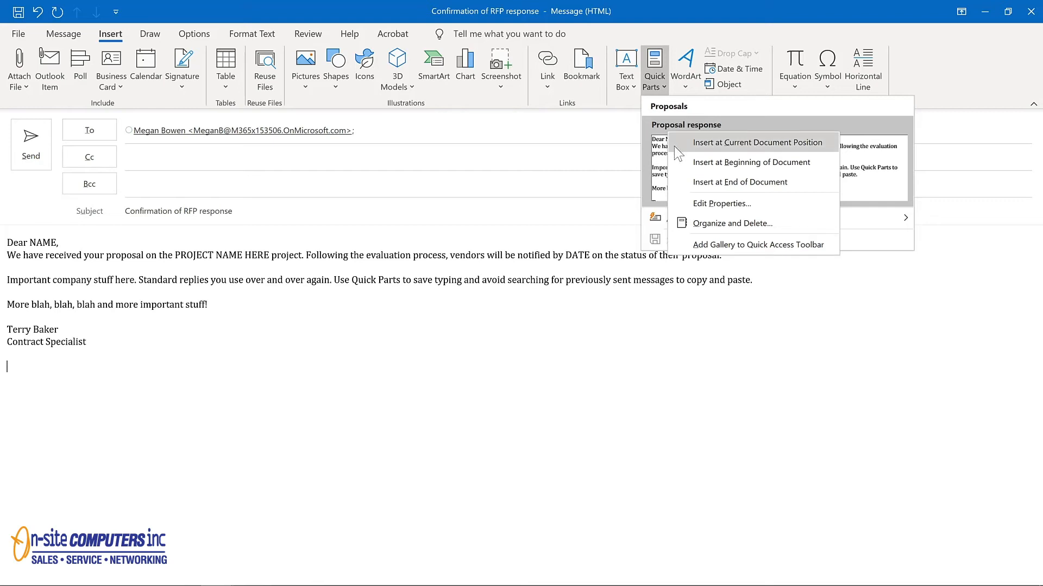
{"action": "left_click", "coordinate": [700, 220]}
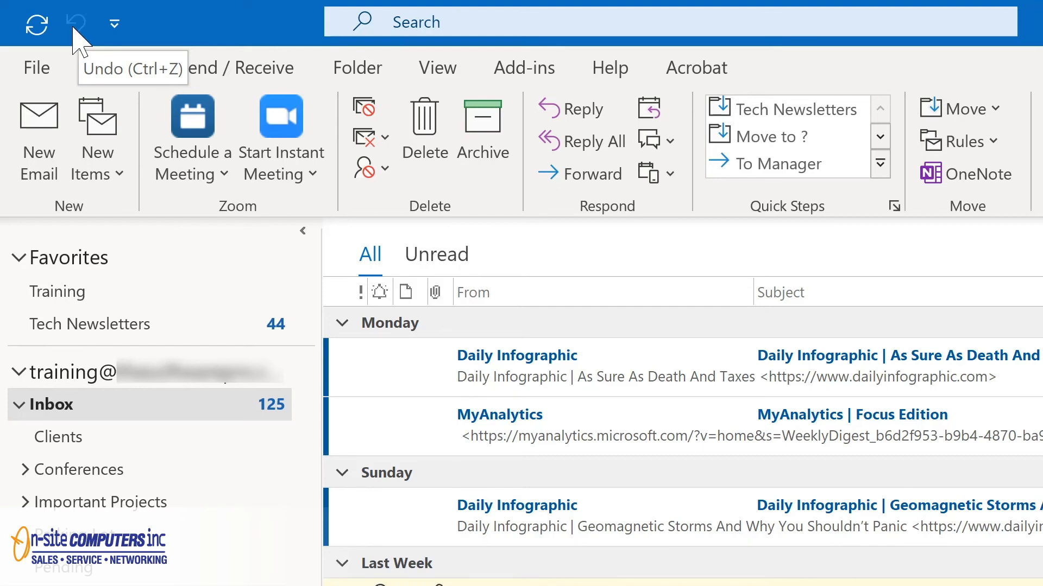
Step: Add the Reply, Reply All and Forward commands to the main window's Quick Access Toolbar
{"action": "left_click", "coordinate": [115, 24]}
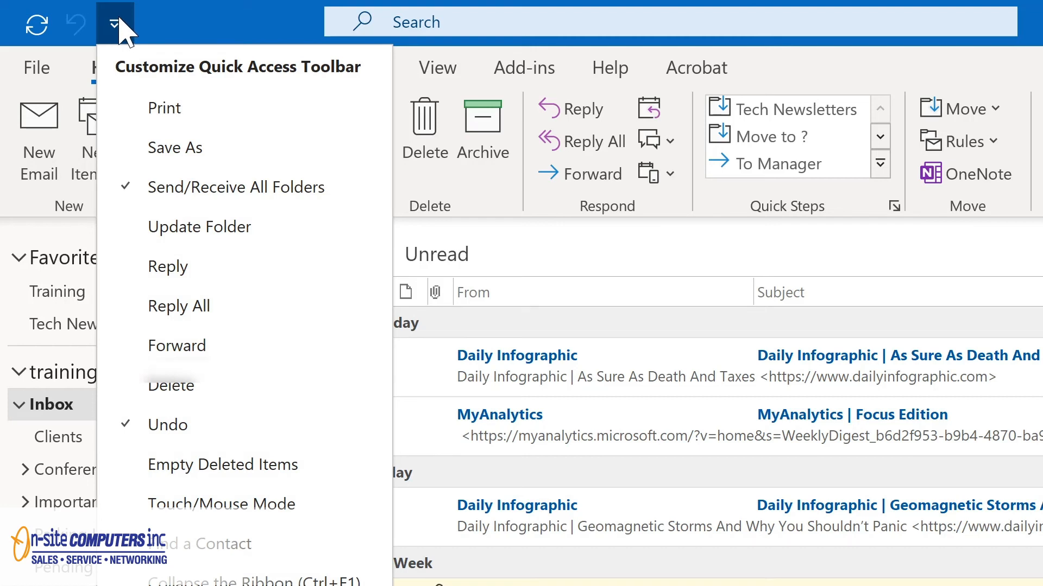
{"action": "left_click", "coordinate": [163, 266]}
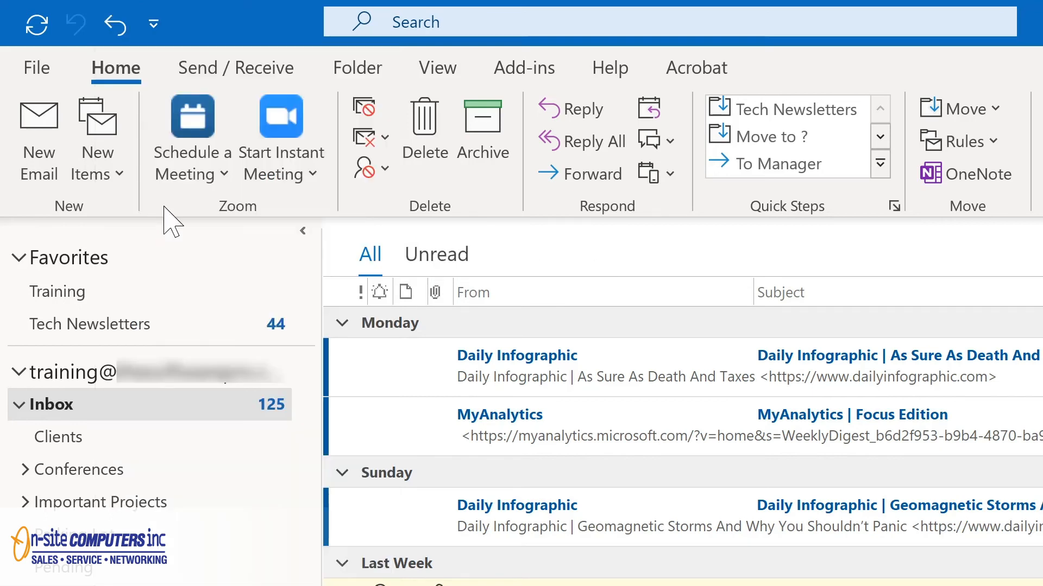
{"action": "left_click", "coordinate": [156, 30]}
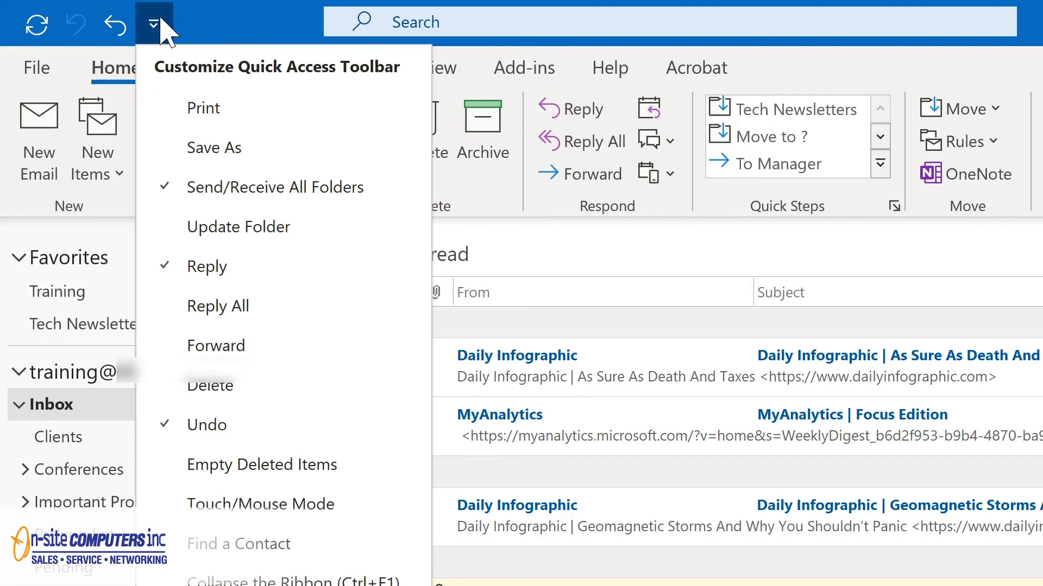
{"action": "left_click", "coordinate": [193, 307]}
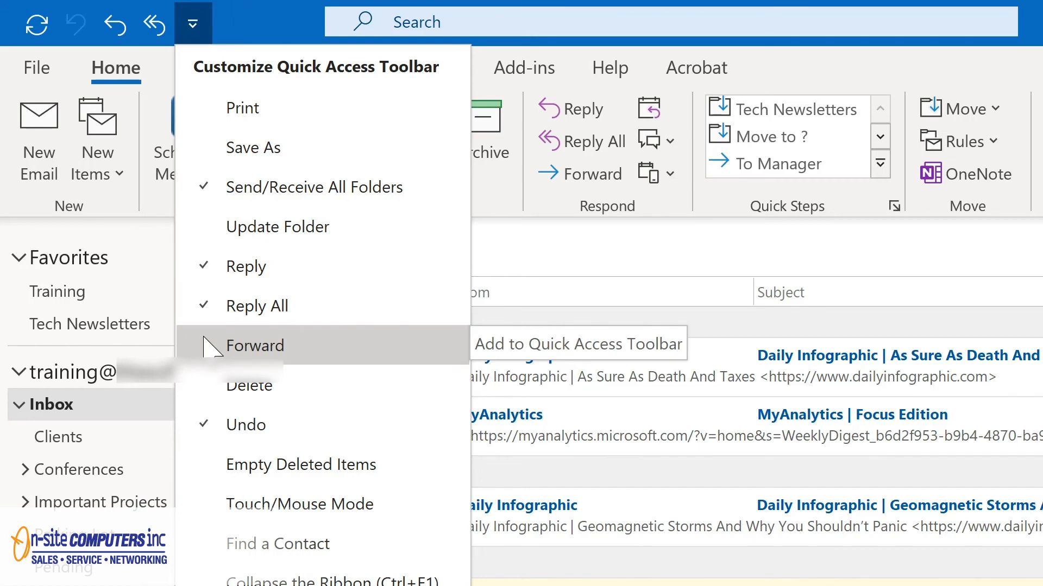
{"action": "left_click", "coordinate": [205, 340]}
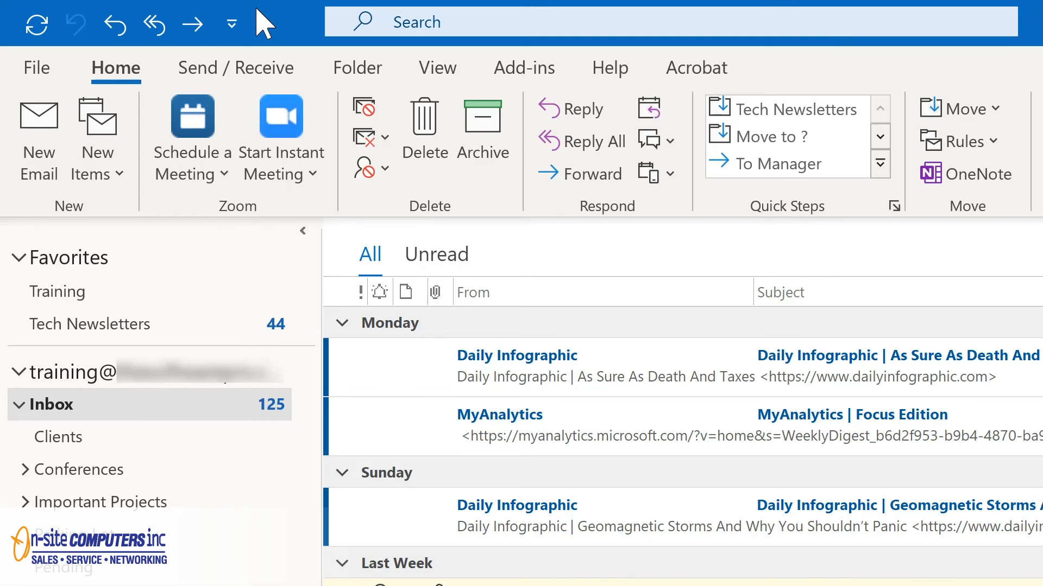
Step: Create a new email and add the Quick Parts command to the message window's Quick Access Toolbar
{"action": "key", "text": "ctrl+n"}
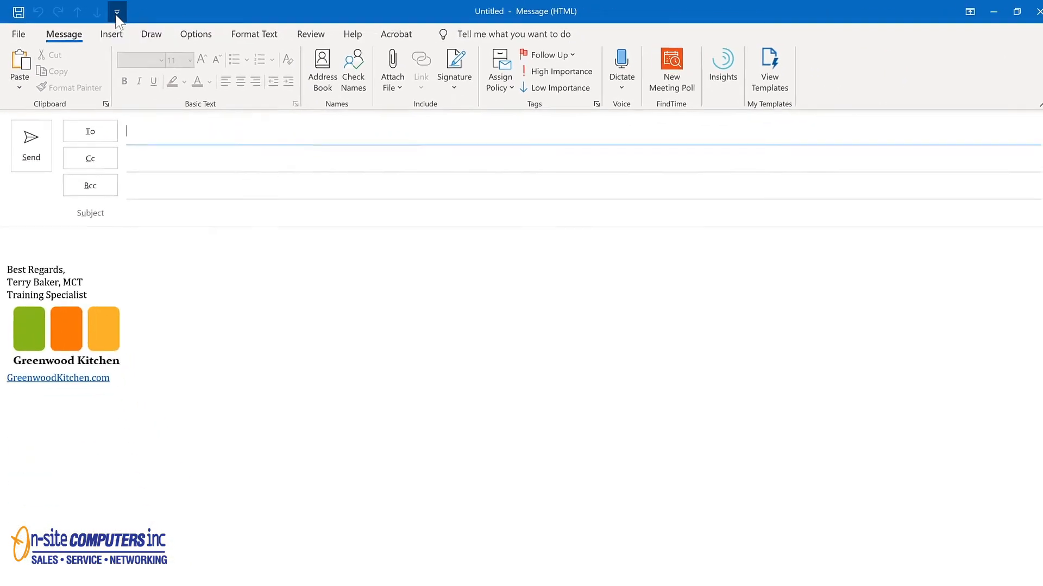
{"action": "left_click", "coordinate": [116, 15]}
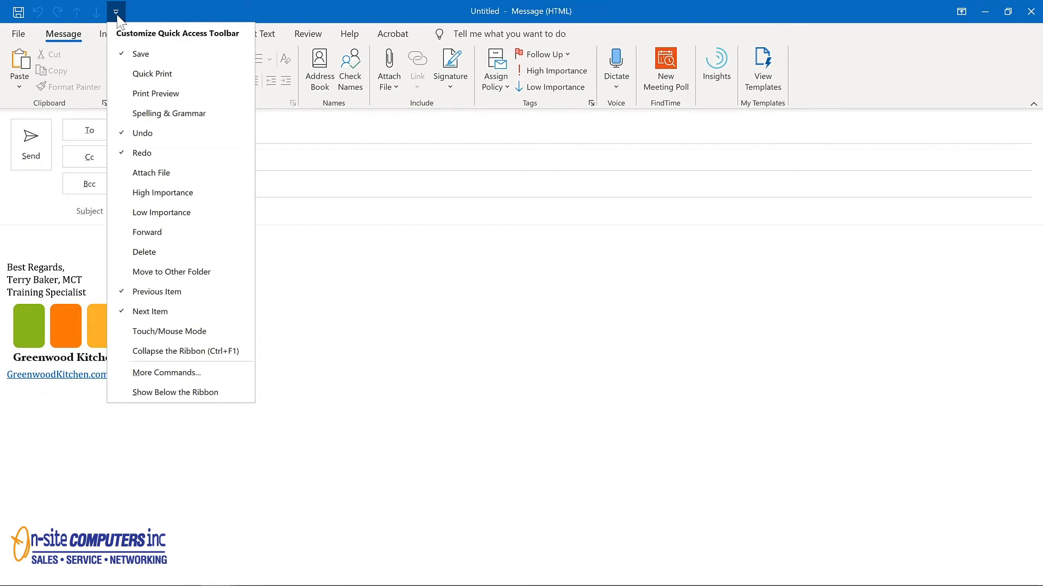
{"action": "left_click", "coordinate": [117, 15]}
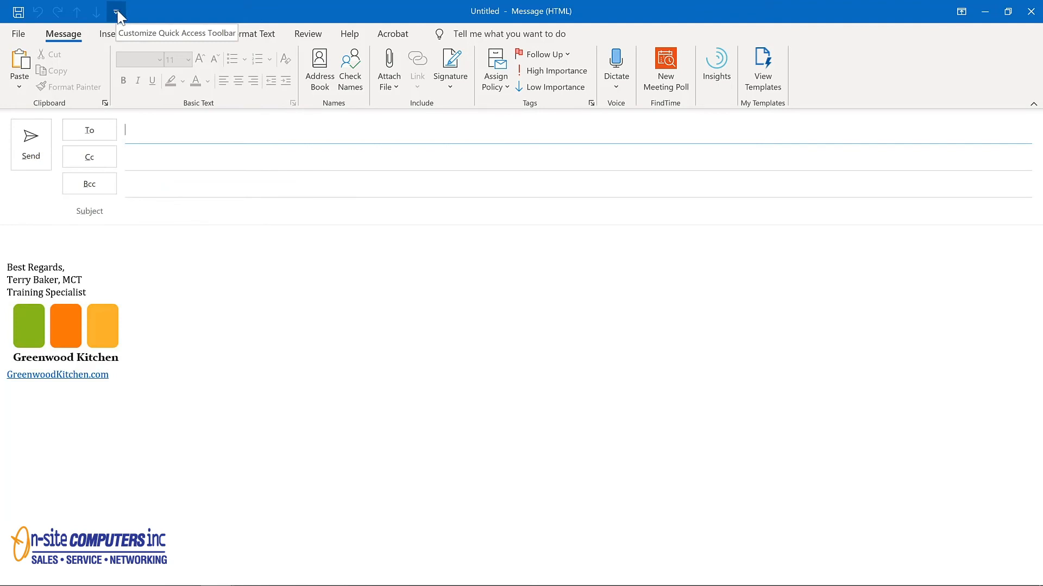
{"action": "left_click", "coordinate": [41, 232]}
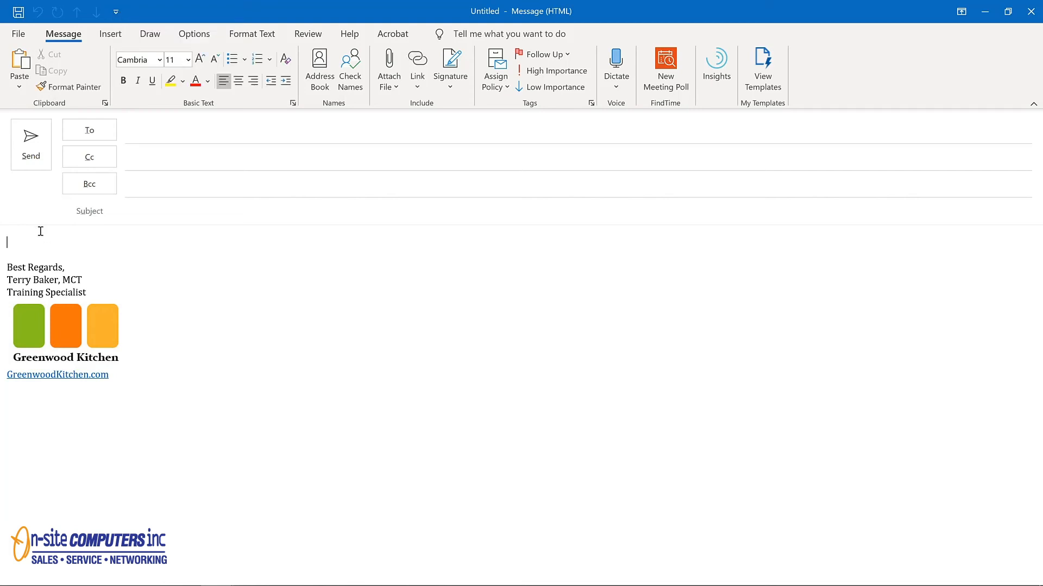
{"action": "left_click", "coordinate": [108, 36]}
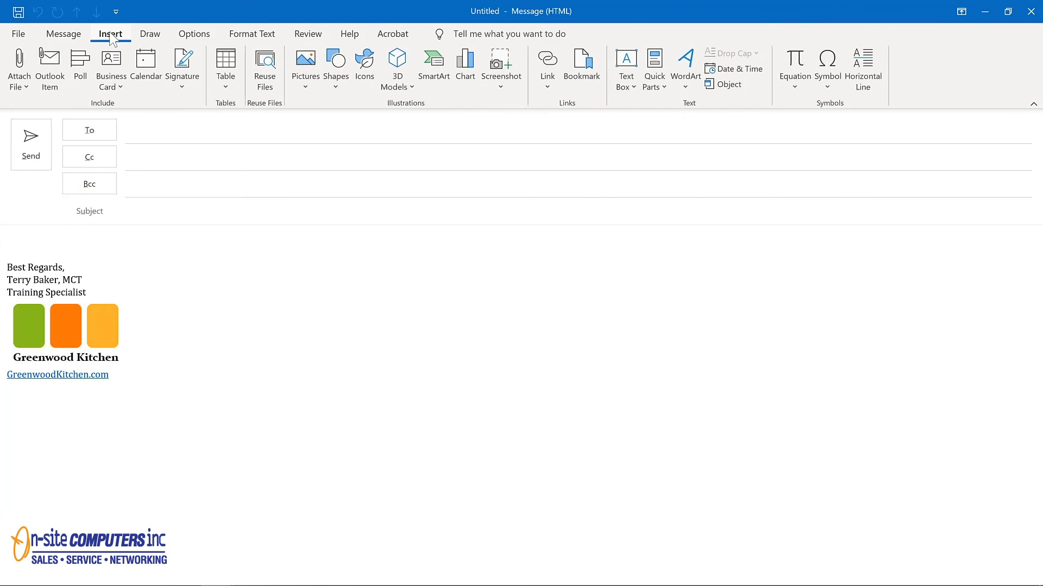
{"action": "right_click", "coordinate": [653, 64]}
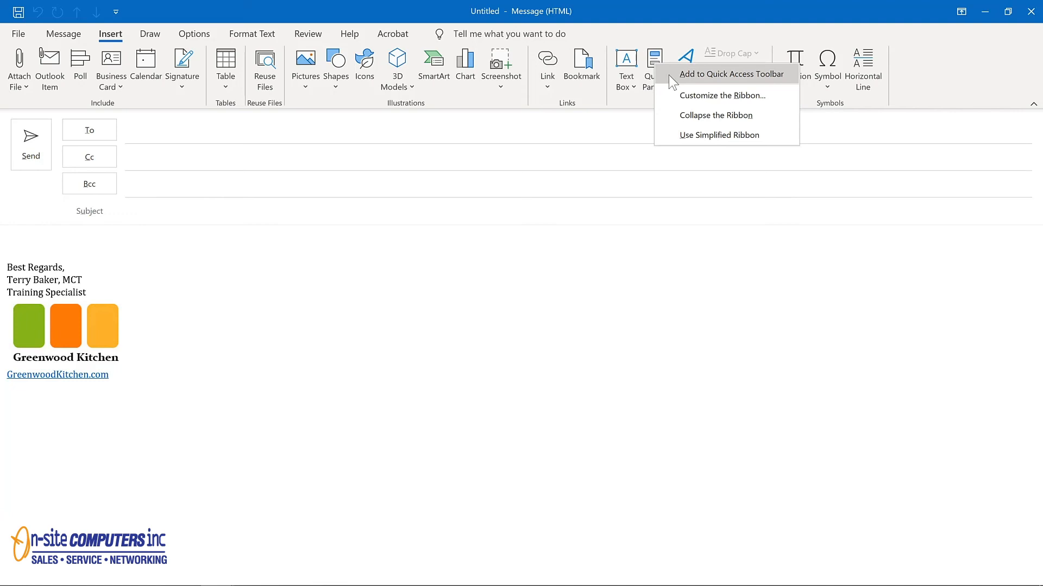
{"action": "left_click", "coordinate": [670, 75]}
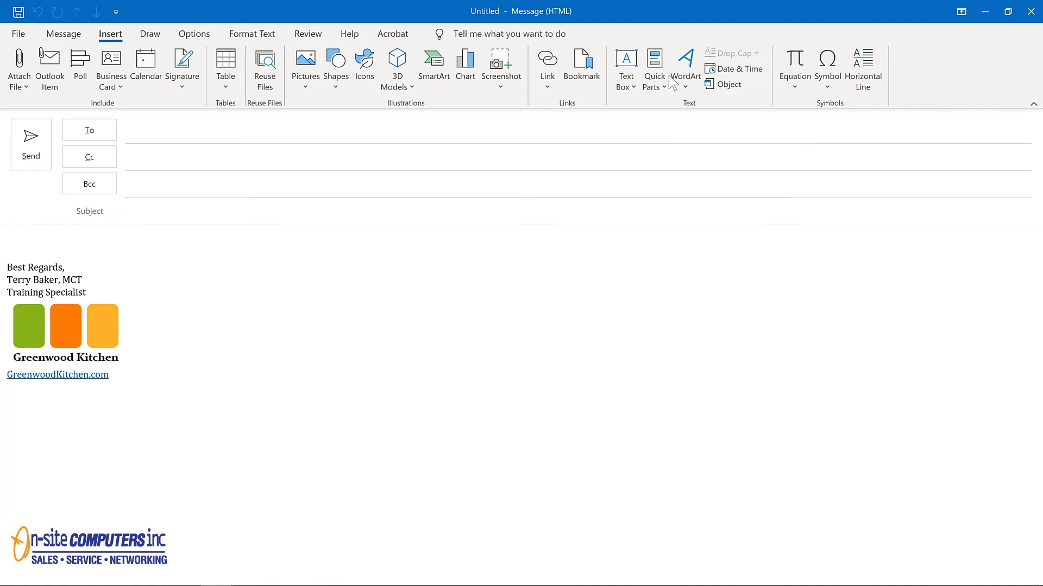
Step: Add Delay Delivery to the message window's Quick Access Toolbar, show the toolbar below the ribbon, and close the message
{"action": "left_click", "coordinate": [195, 35]}
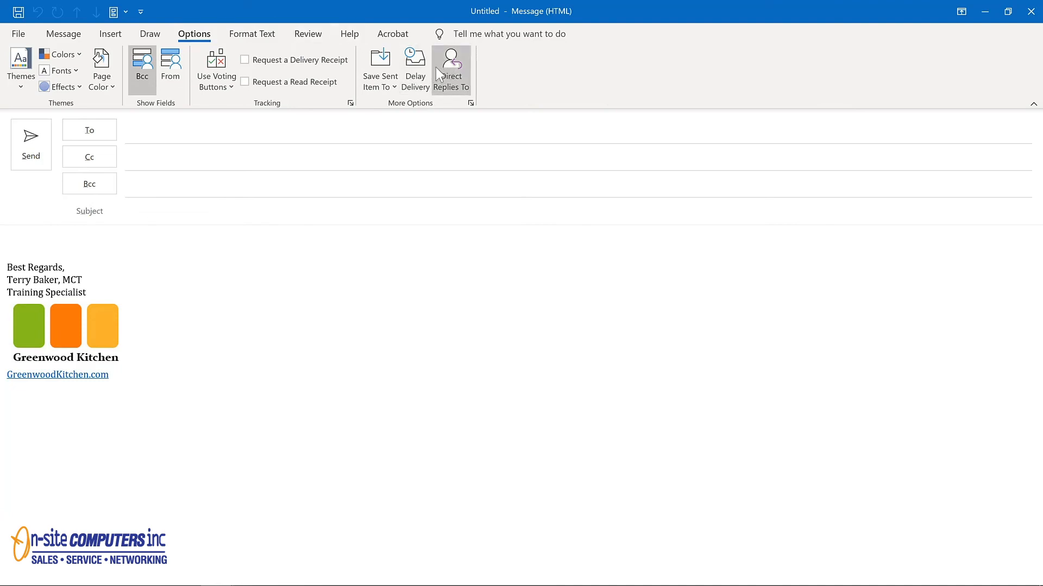
{"action": "right_click", "coordinate": [422, 74]}
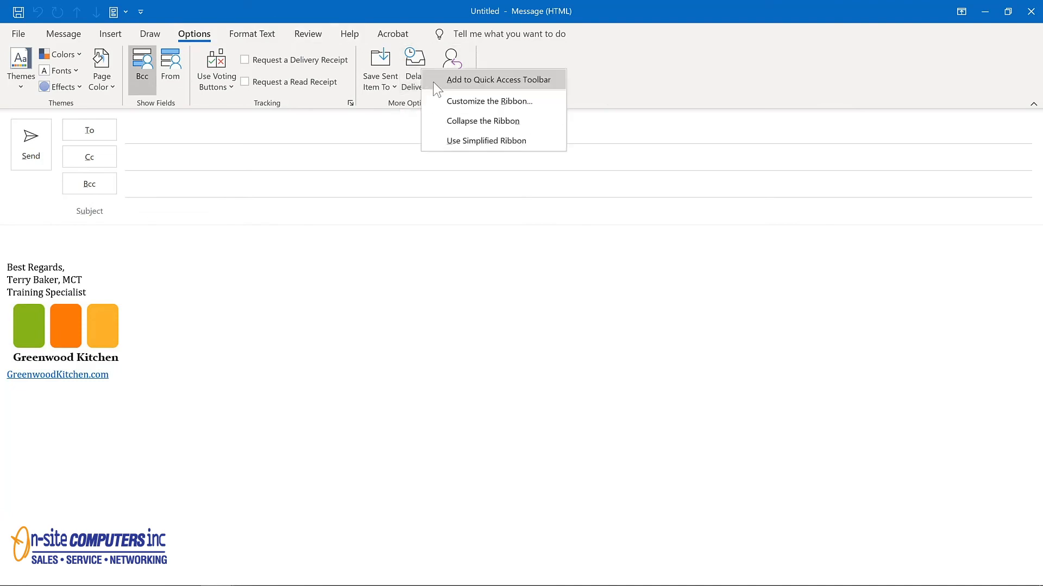
{"action": "left_click", "coordinate": [437, 80]}
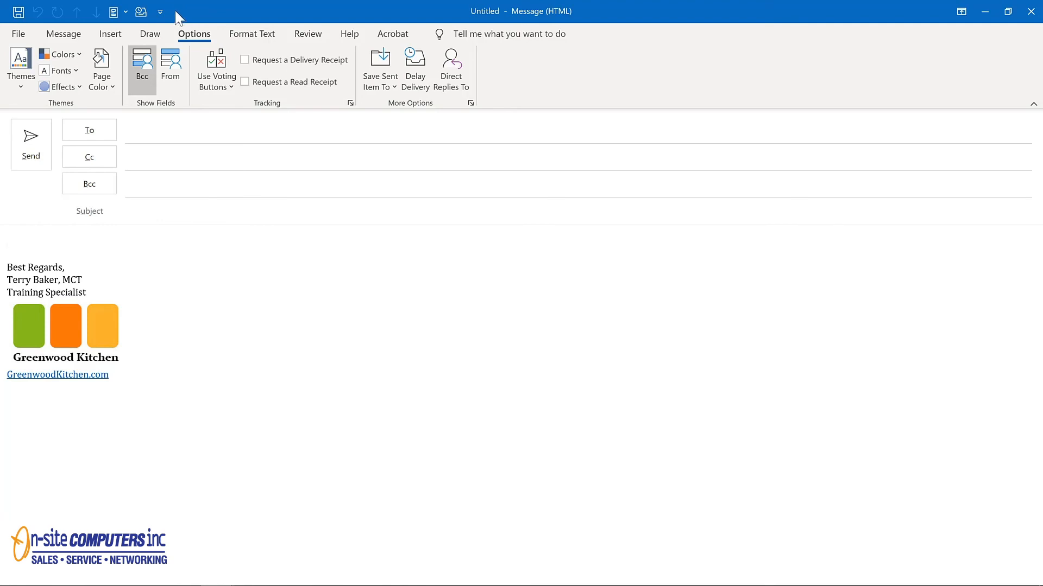
{"action": "left_click", "coordinate": [161, 12]}
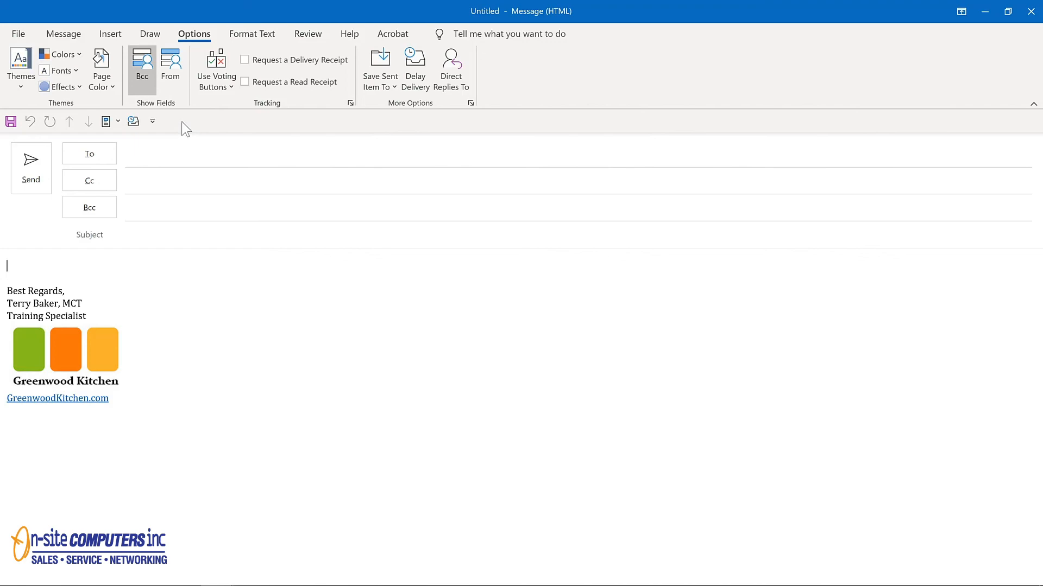
{"action": "key", "text": "Escape"}
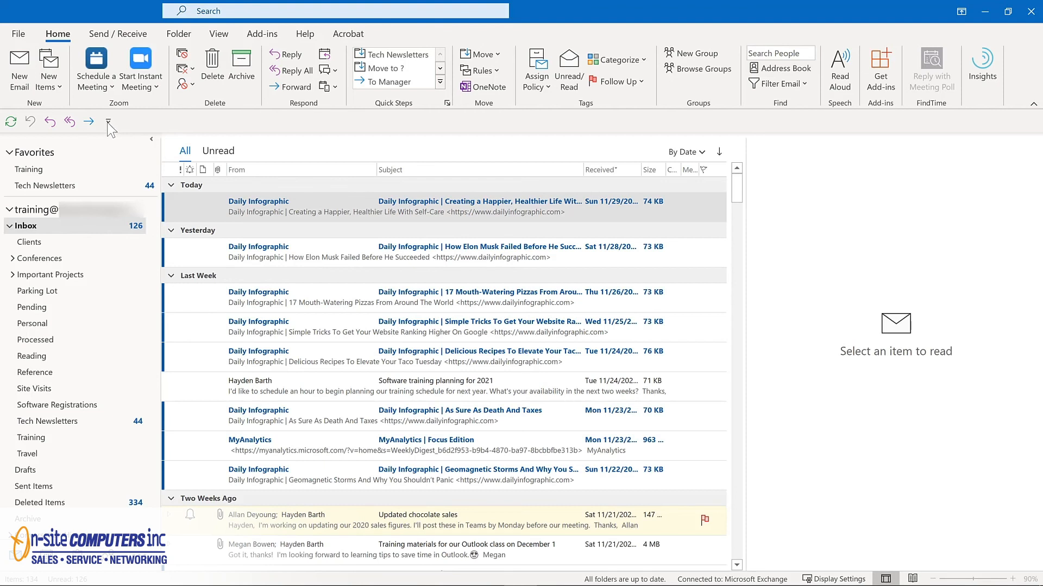
Step: Customize the main window's Quick Access Toolbar by adding Manage Rules & Alerts, Meeting, New Email and New Task from the popular commands
{"action": "left_click", "coordinate": [108, 122]}
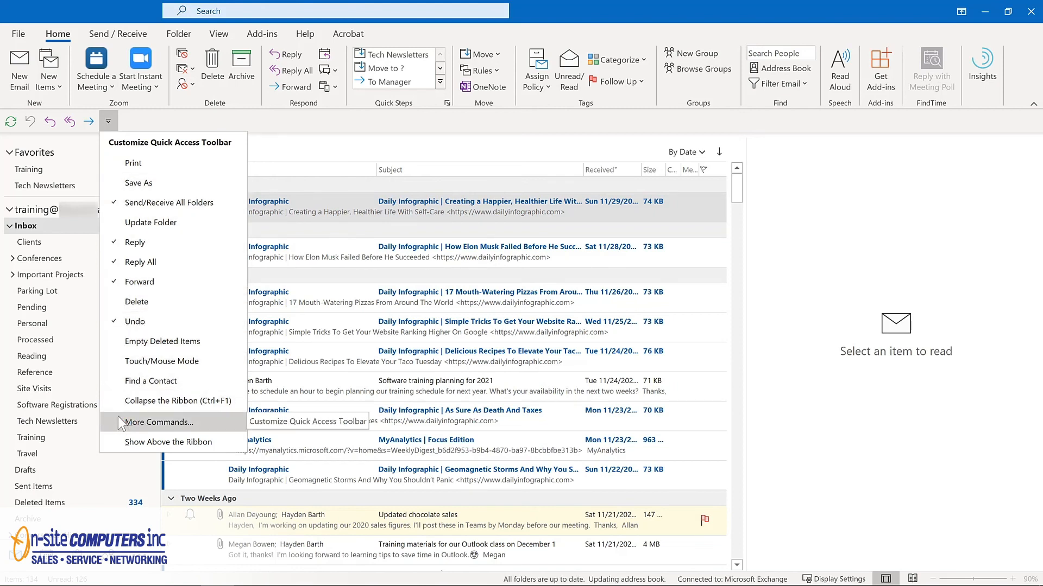
{"action": "right_click", "coordinate": [66, 126]}
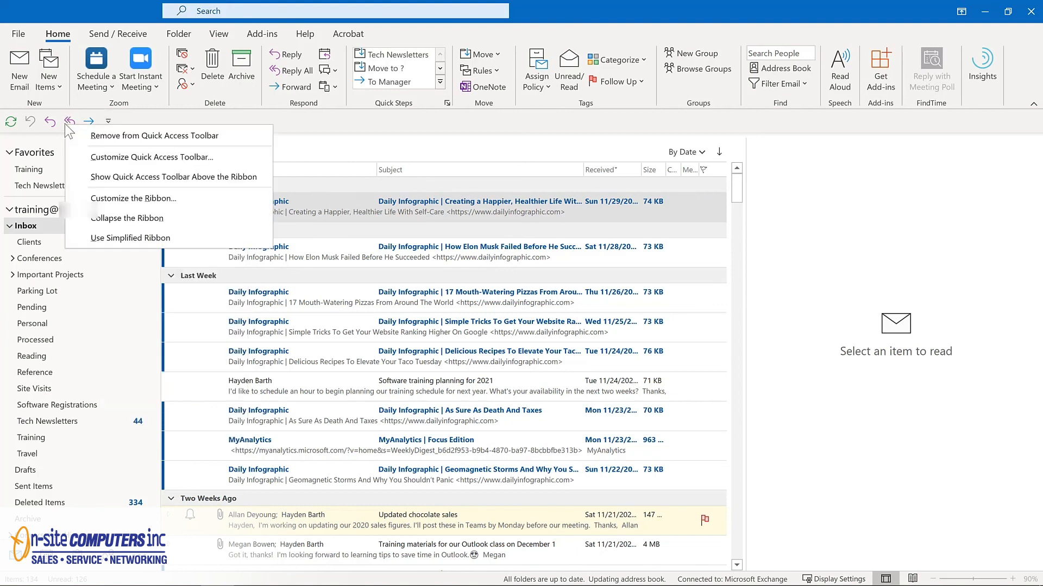
{"action": "left_click", "coordinate": [85, 154]}
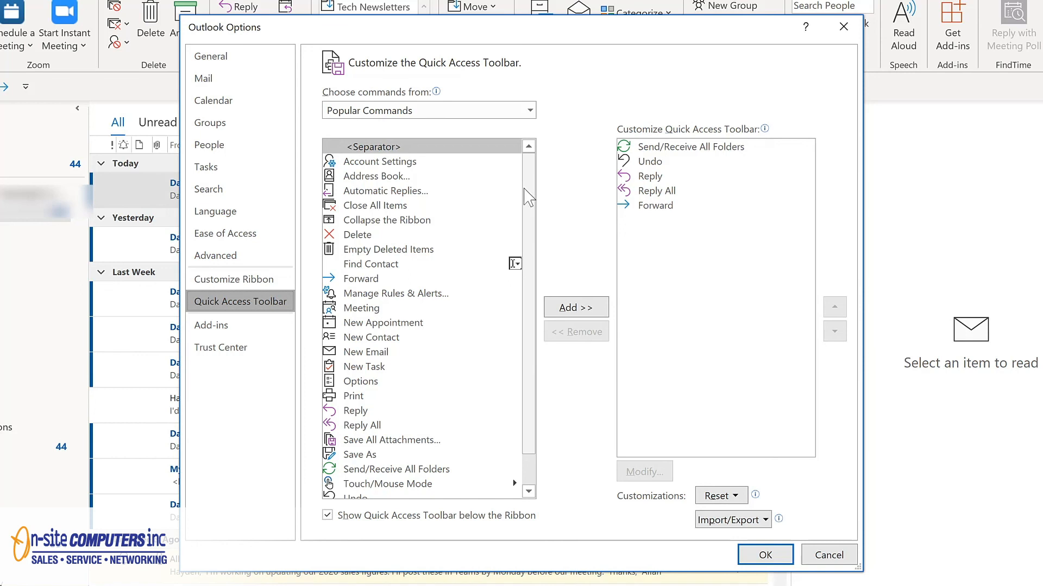
{"action": "left_click", "coordinate": [391, 295]}
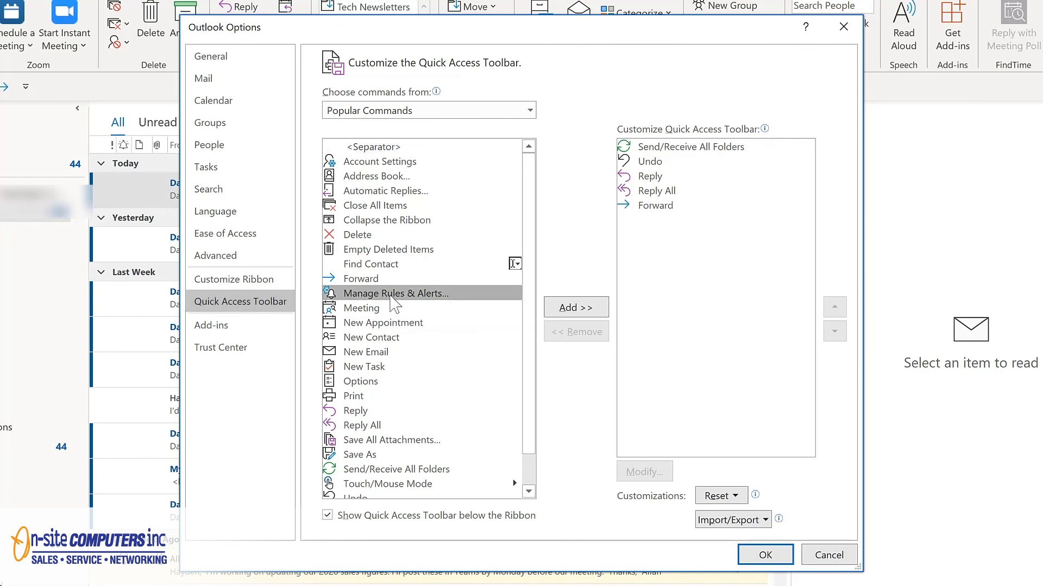
{"action": "left_click", "coordinate": [579, 313]}
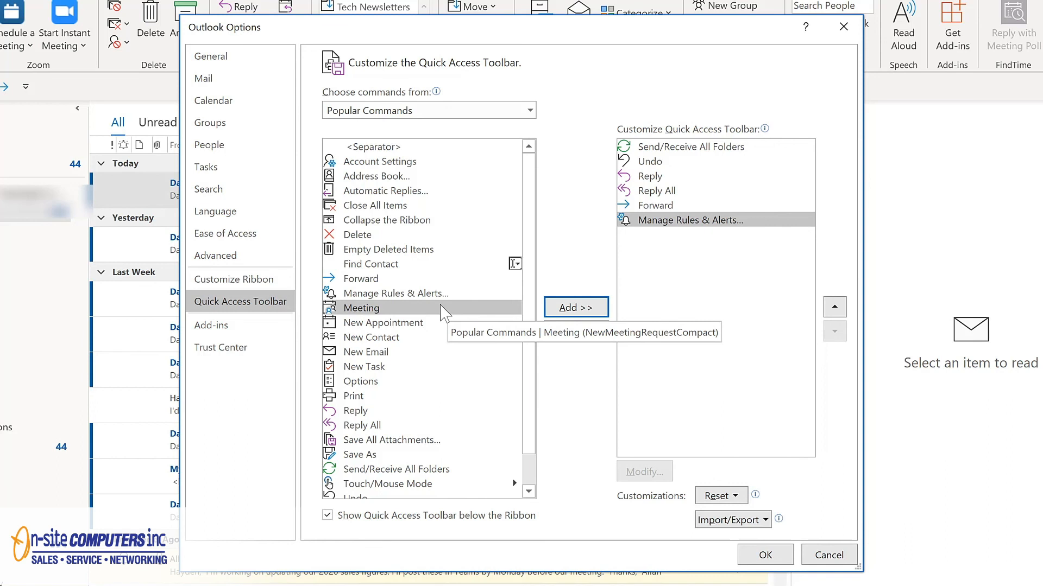
{"action": "left_click", "coordinate": [568, 308]}
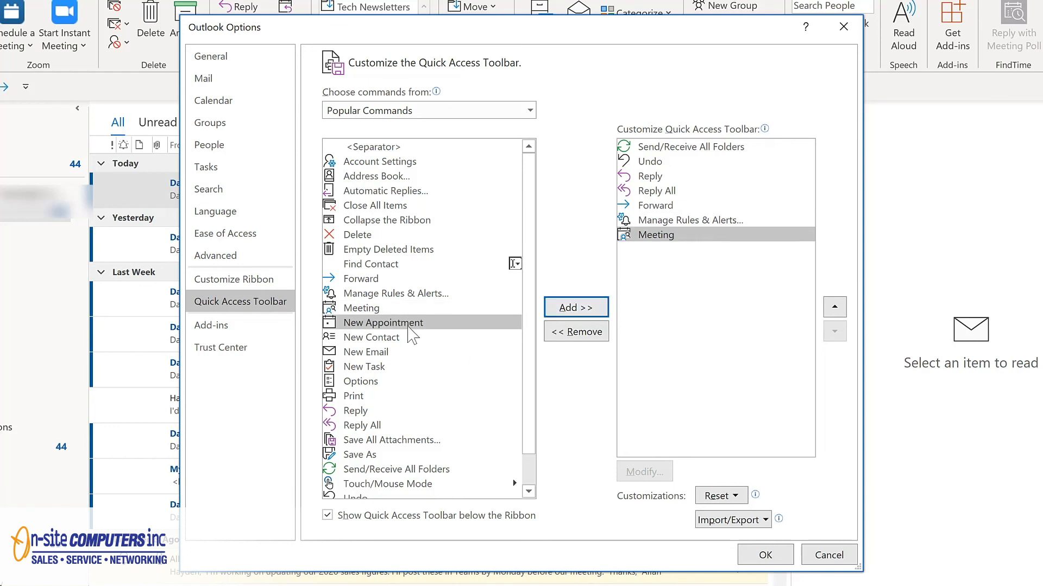
{"action": "left_click", "coordinate": [374, 357]}
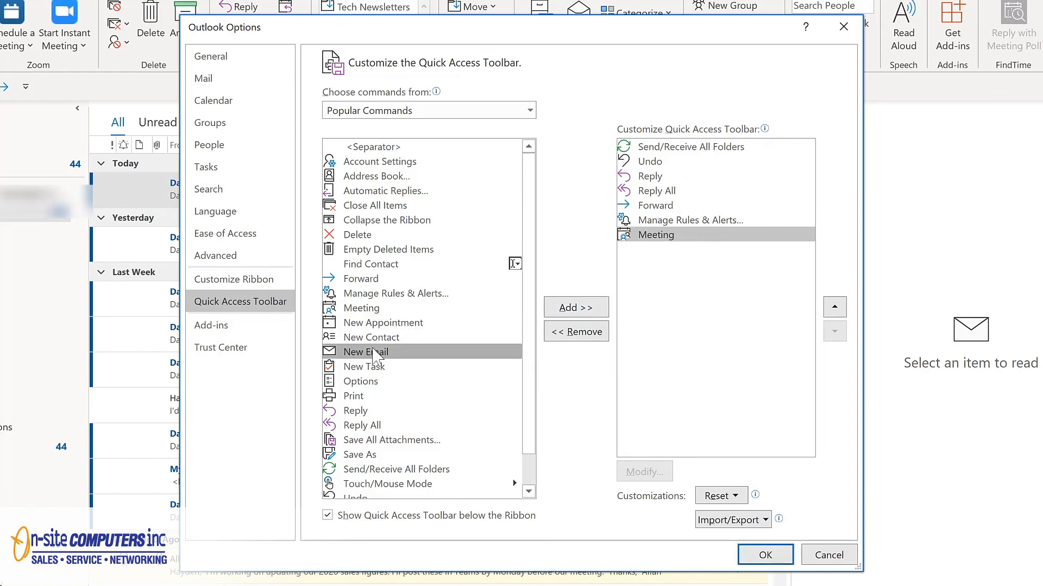
{"action": "double_click", "coordinate": [374, 357]}
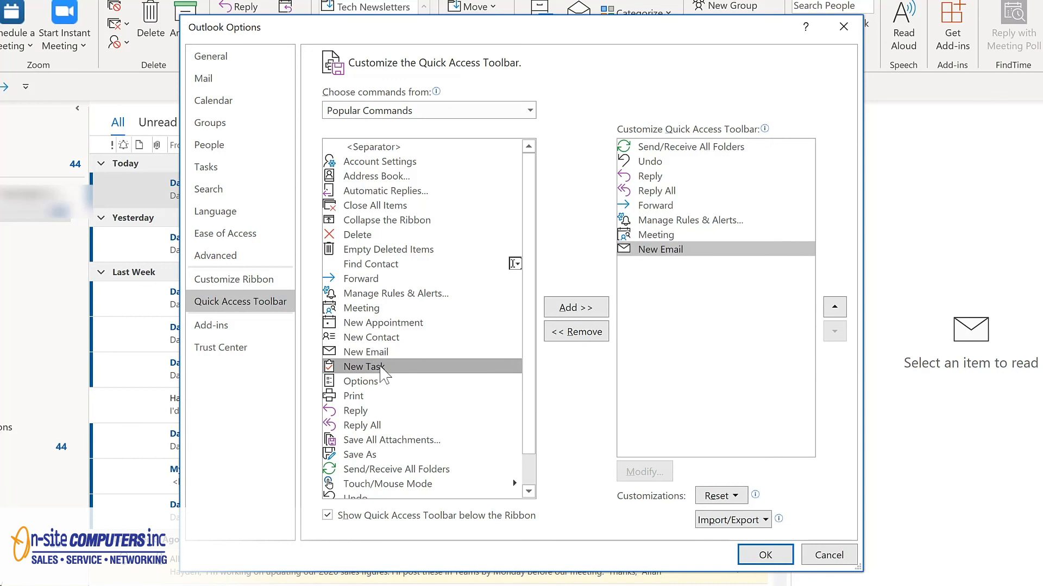
{"action": "double_click", "coordinate": [381, 369]}
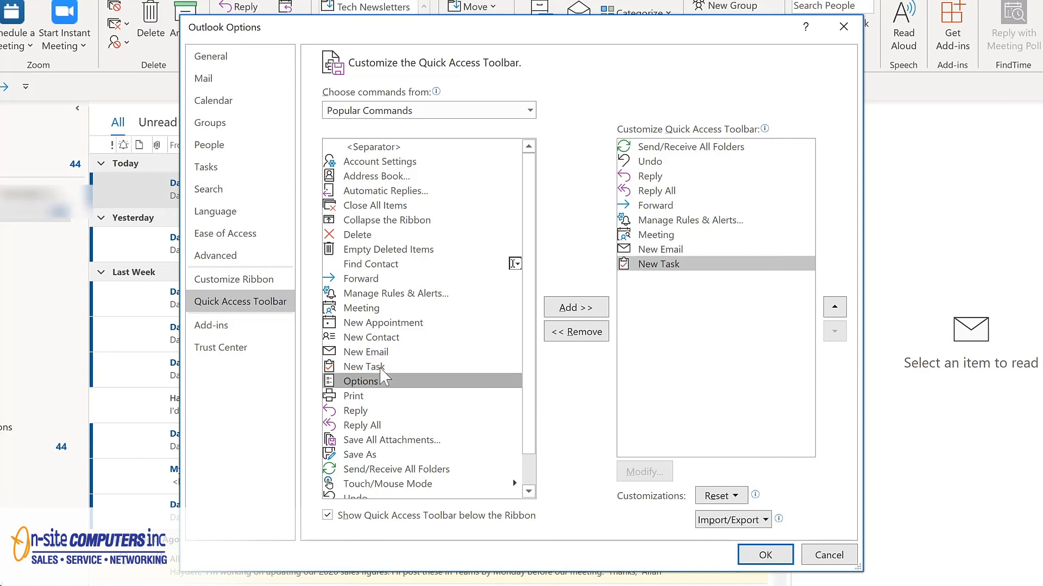
Step: Move New Email up two places to follow Forward in the Quick Access Toolbar order and apply the customization
{"action": "left_click", "coordinate": [531, 112]}
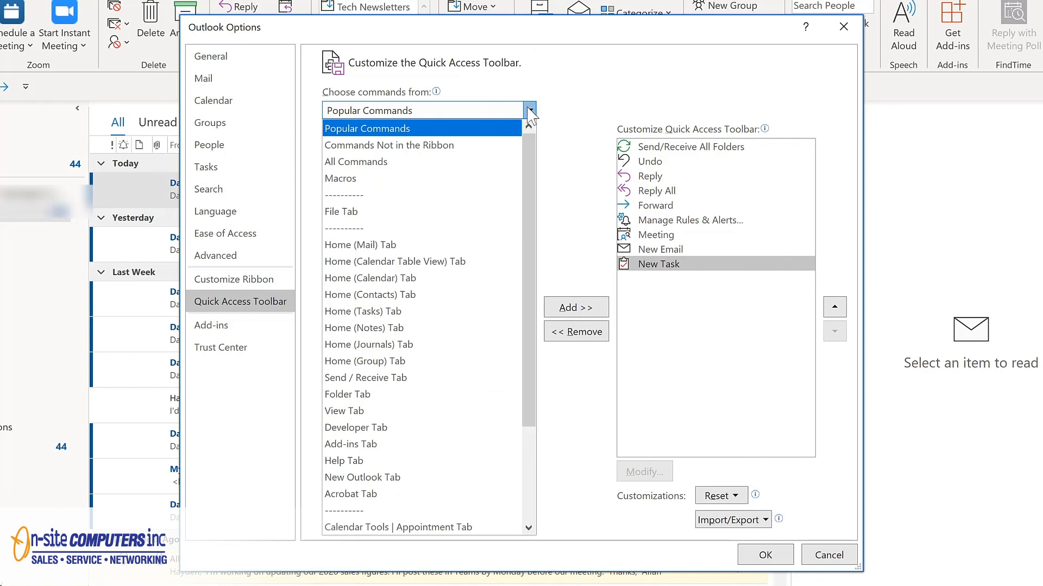
{"action": "left_click", "coordinate": [701, 252]}
{"action": "left_click", "coordinate": [700, 251]}
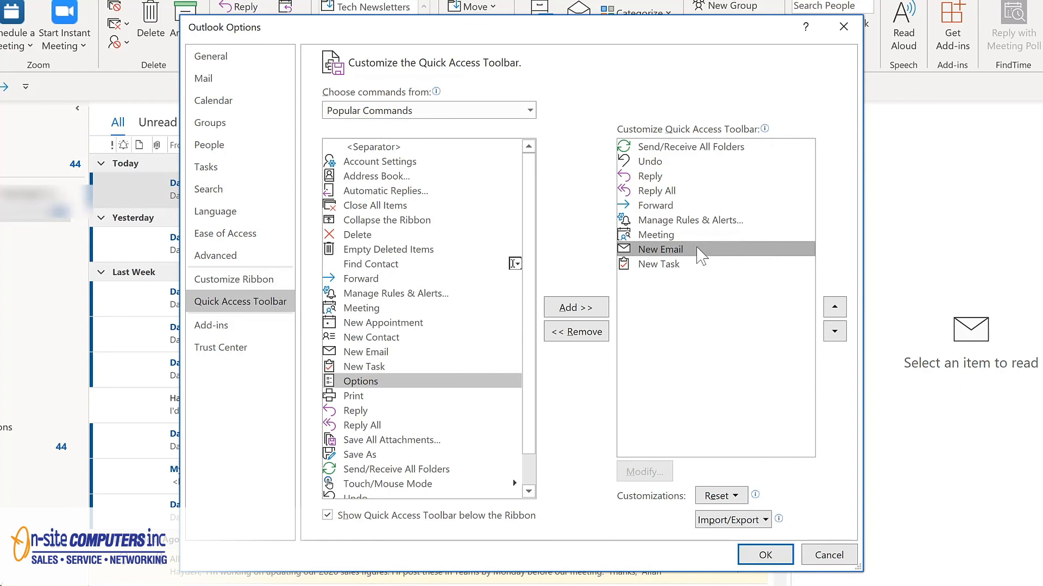
{"action": "double_click", "coordinate": [834, 307]}
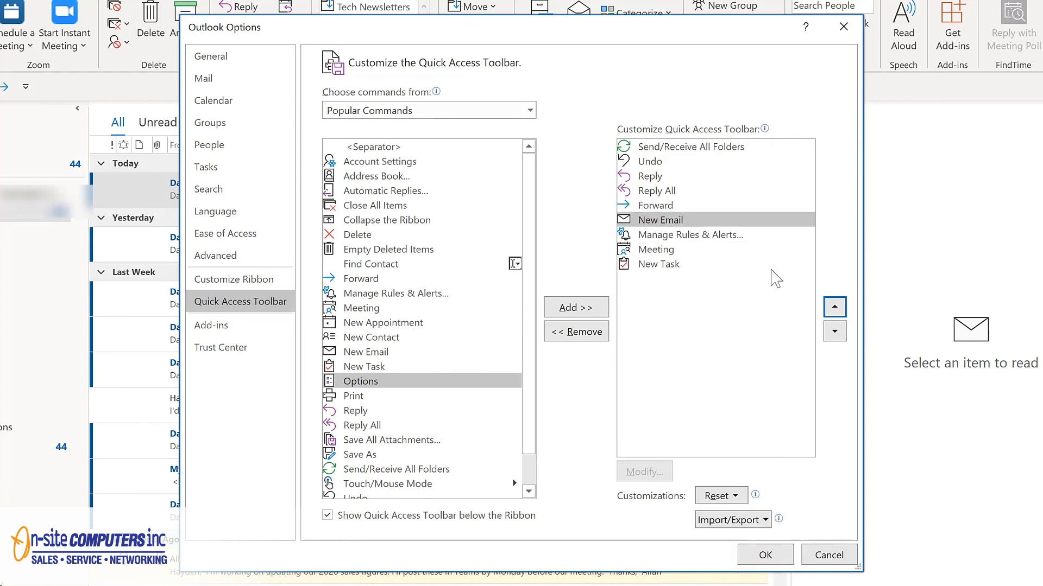
{"action": "key", "text": "Return"}
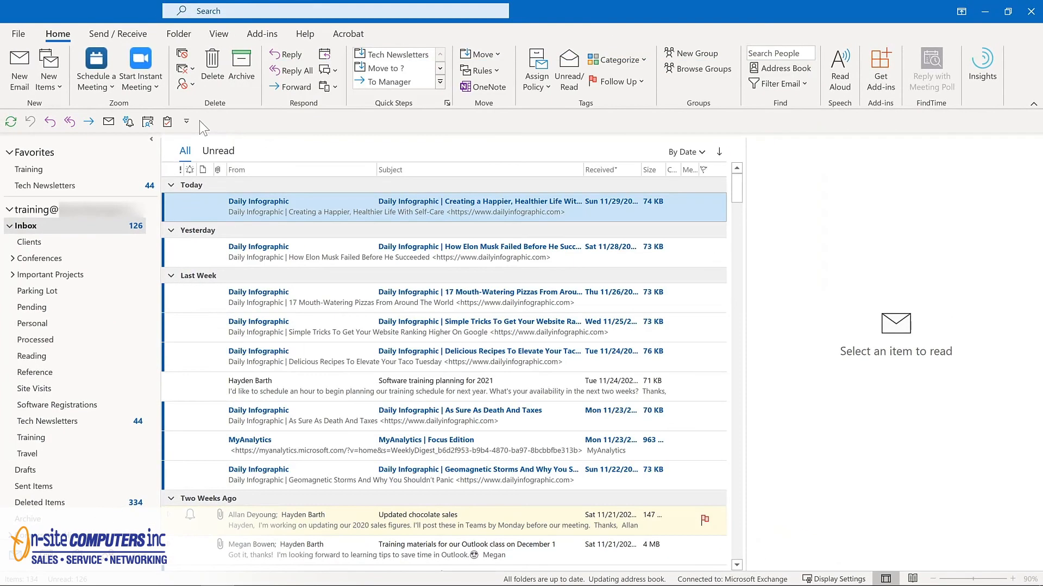